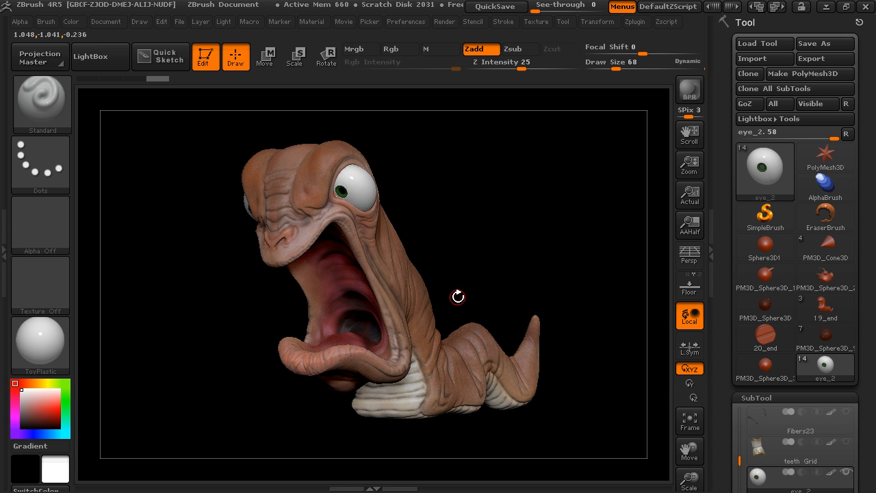
{"action": "left_click_drag", "start_coordinate": [592, 257], "coordinate": [578, 262]}
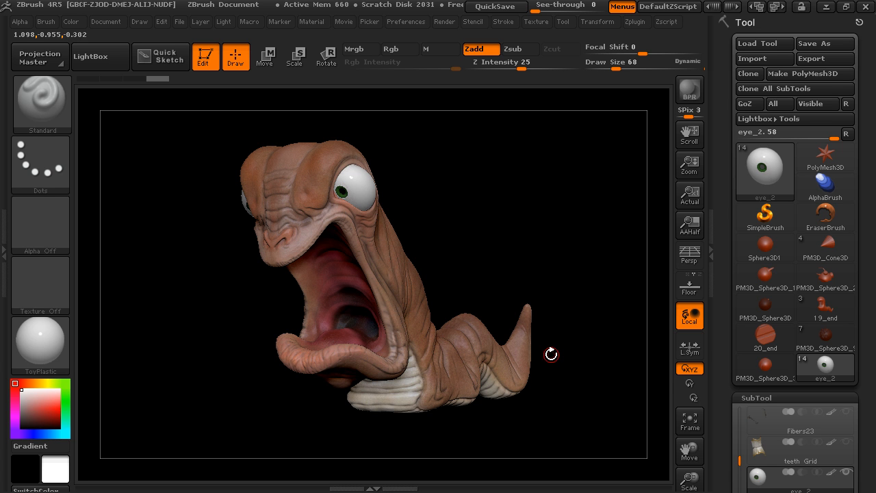
{"action": "left_click_drag", "start_coordinate": [510, 245], "coordinate": [409, 288]}
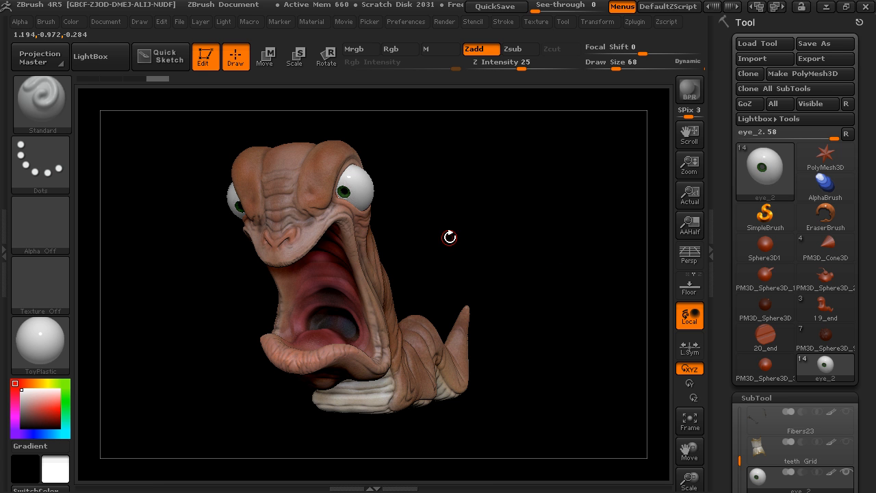
{"action": "left_click_drag", "start_coordinate": [450, 237], "coordinate": [362, 214]}
{"action": "left_click_drag", "start_coordinate": [452, 215], "coordinate": [612, 352], "text": "alt"}
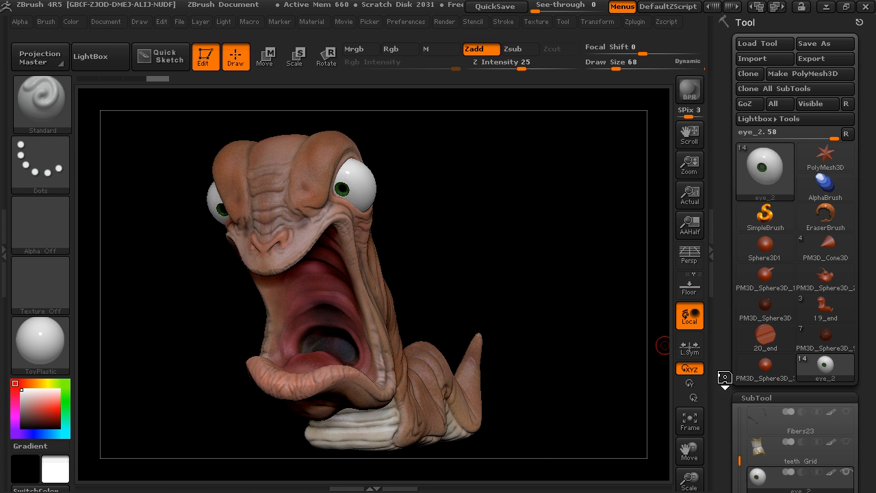
- Make the worm body, 24_beginl, the active subtool
{"action": "scroll", "coordinate": [727, 375], "scroll_direction": "down", "scroll_amount": 5}
{"action": "mouse_move", "coordinate": [740, 250]}
{"action": "left_mouse_down"}
{"action": "mouse_move", "coordinate": [741, 207]}
{"action": "mouse_move", "coordinate": [743, 235]}
{"action": "left_mouse_up"}
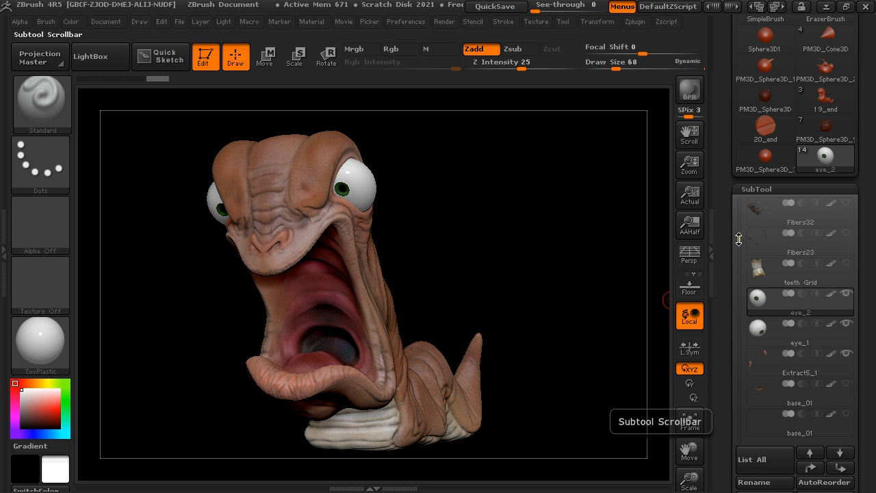
{"action": "mouse_move", "coordinate": [739, 218]}
{"action": "left_mouse_down"}
{"action": "mouse_move", "coordinate": [740, 265]}
{"action": "mouse_move", "coordinate": [734, 202]}
{"action": "left_mouse_up"}
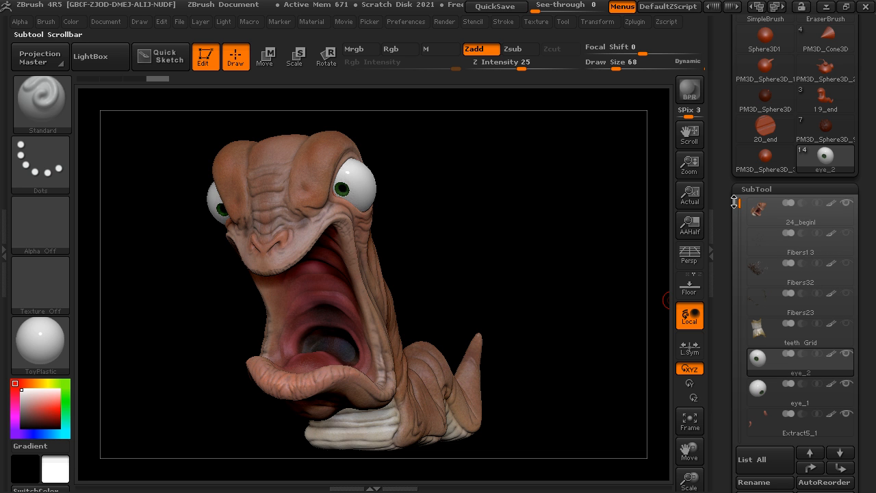
{"action": "left_click", "coordinate": [796, 218]}
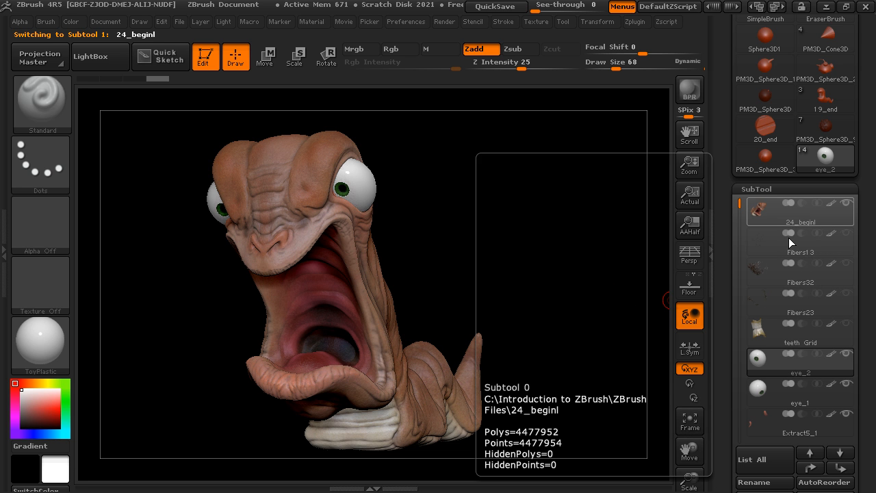
{"action": "mouse_move", "coordinate": [605, 266]}
{"action": "left_mouse_down"}
{"action": "mouse_move", "coordinate": [586, 267]}
{"action": "mouse_move", "coordinate": [594, 266]}
{"action": "left_mouse_up"}
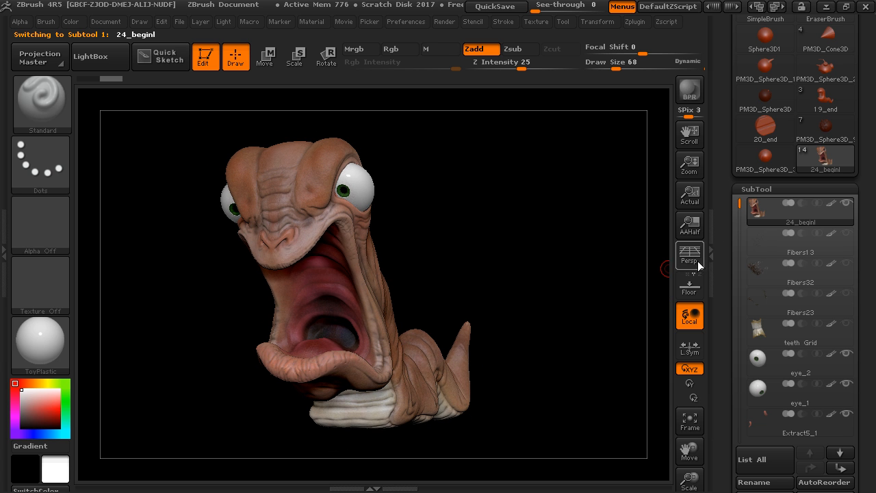
- Remesh all visible subtools into one unified mesh at a resolution of 256 and inspect it from the side
{"action": "left_click_drag", "start_coordinate": [729, 316], "coordinate": [721, 143]}
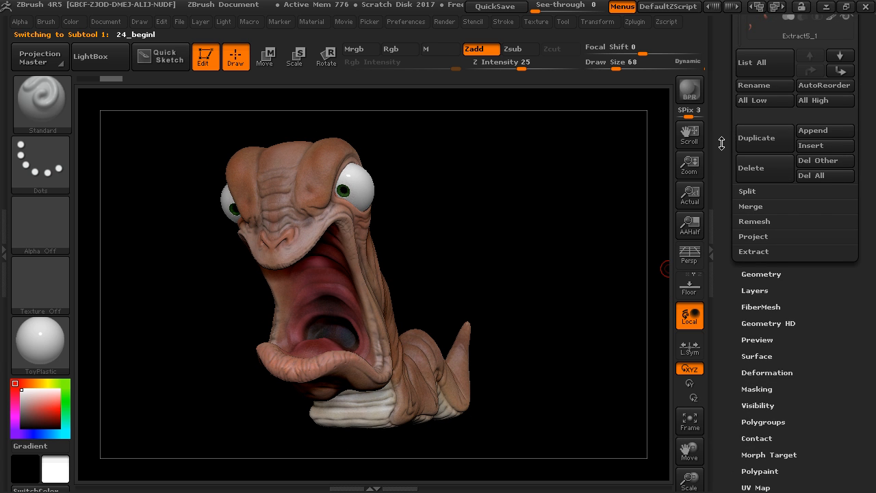
{"action": "left_click_drag", "start_coordinate": [675, 215], "coordinate": [577, 244]}
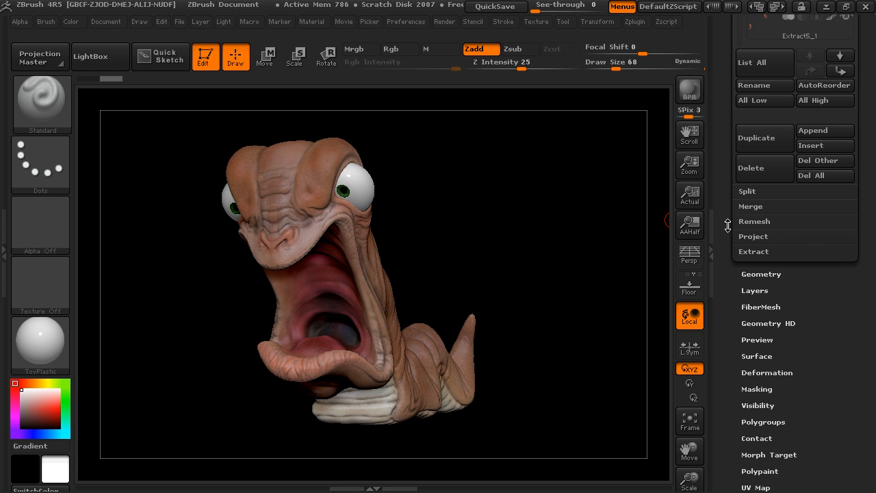
{"action": "left_click", "coordinate": [756, 222]}
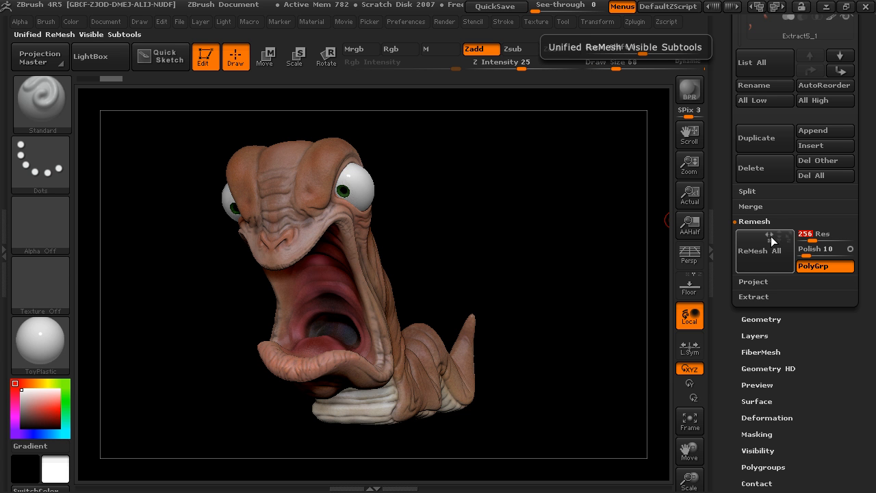
{"action": "left_click", "coordinate": [761, 265]}
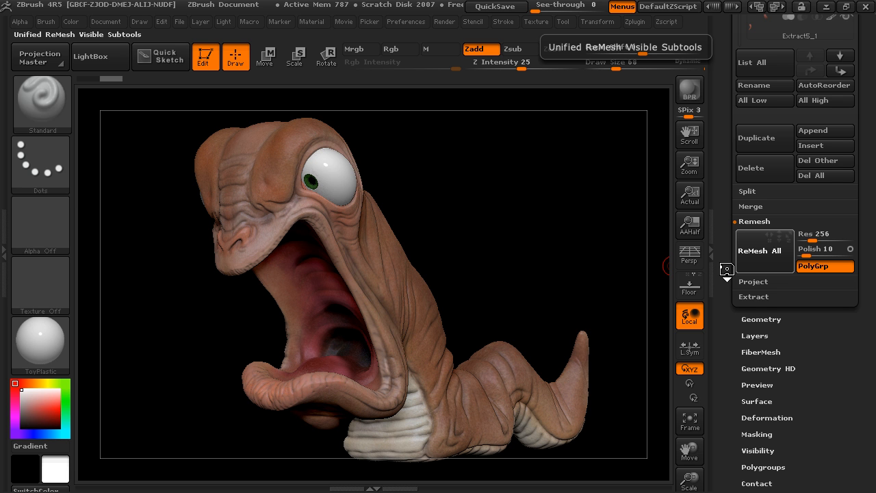
{"action": "left_click", "coordinate": [726, 267]}
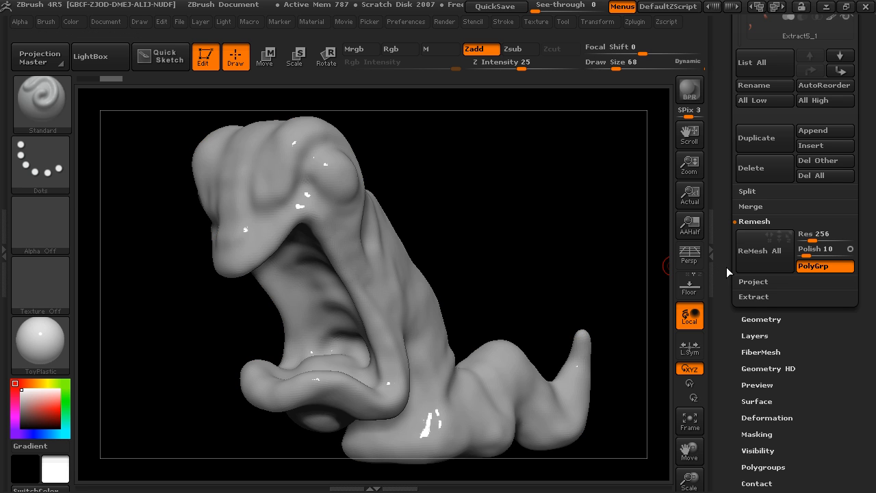
{"action": "mouse_move", "coordinate": [580, 231]}
{"action": "left_mouse_down"}
{"action": "mouse_move", "coordinate": [608, 242]}
{"action": "mouse_move", "coordinate": [594, 225]}
{"action": "mouse_move", "coordinate": [591, 238]}
{"action": "mouse_move", "coordinate": [540, 239]}
{"action": "mouse_move", "coordinate": [581, 229]}
{"action": "left_mouse_up"}
{"action": "left_click_drag", "start_coordinate": [726, 179], "coordinate": [726, 291]}
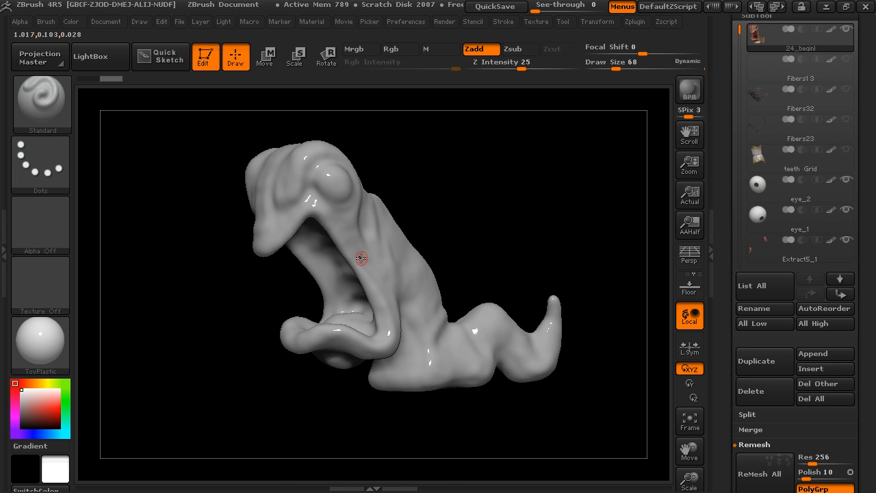
{"action": "left_click_drag", "start_coordinate": [596, 198], "coordinate": [582, 228]}
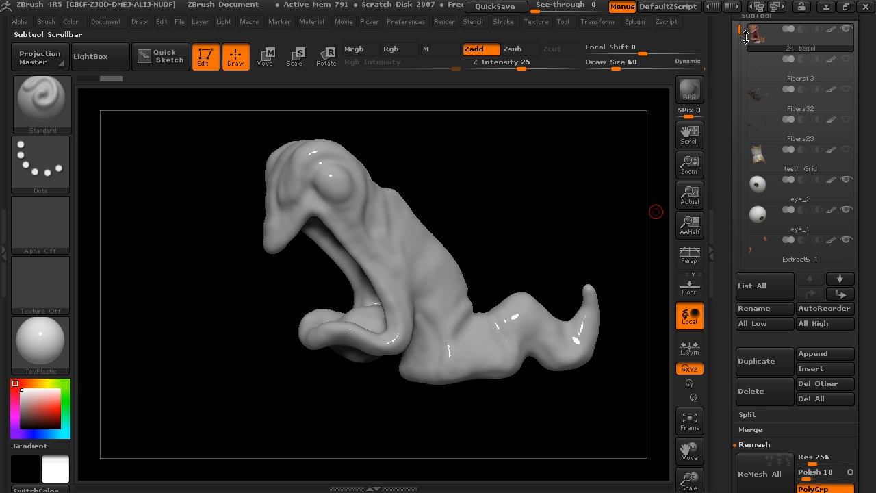
- Delete the Skin_24_beginl subtool made by the remesh
{"action": "left_click_drag", "start_coordinate": [738, 29], "coordinate": [740, 179]}
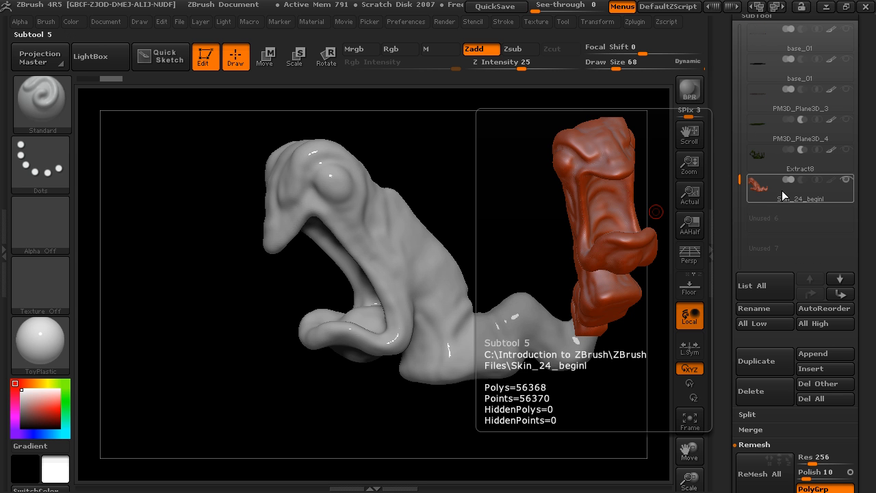
{"action": "left_click", "coordinate": [782, 195]}
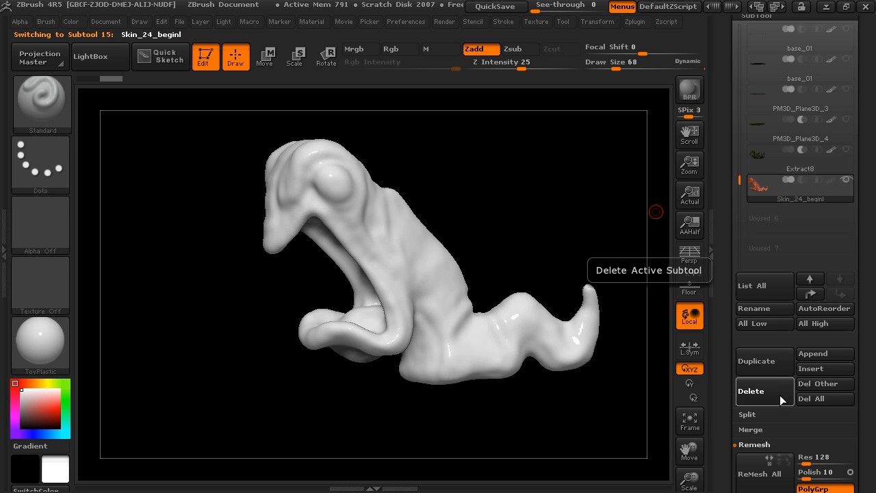
{"action": "left_click", "coordinate": [781, 399]}
{"action": "left_click", "coordinate": [618, 425]}
- Reselect the original body, 24_beginl, at the beginning of the subtool list
{"action": "left_click_drag", "start_coordinate": [716, 391], "coordinate": [716, 363]}
{"action": "left_click_drag", "start_coordinate": [722, 260], "coordinate": [727, 258]}
{"action": "left_click_drag", "start_coordinate": [740, 157], "coordinate": [743, 25]}
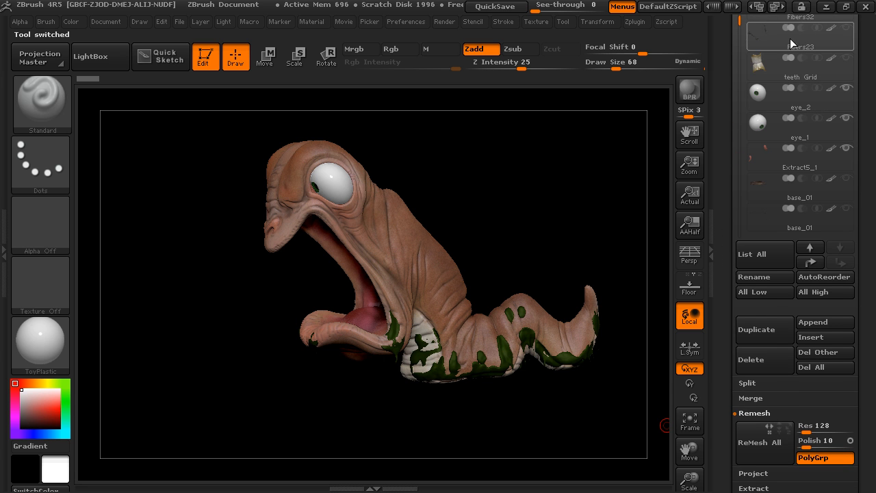
{"action": "left_click_drag", "start_coordinate": [732, 67], "coordinate": [726, 140]}
{"action": "left_click_drag", "start_coordinate": [741, 108], "coordinate": [744, 68]}
{"action": "left_click", "coordinate": [781, 95]}
- Set the remesh resolution to 128 and remesh all visible subtools into one unified mesh
{"action": "left_click_drag", "start_coordinate": [725, 260], "coordinate": [733, 121]}
{"action": "left_click", "coordinate": [821, 300]}
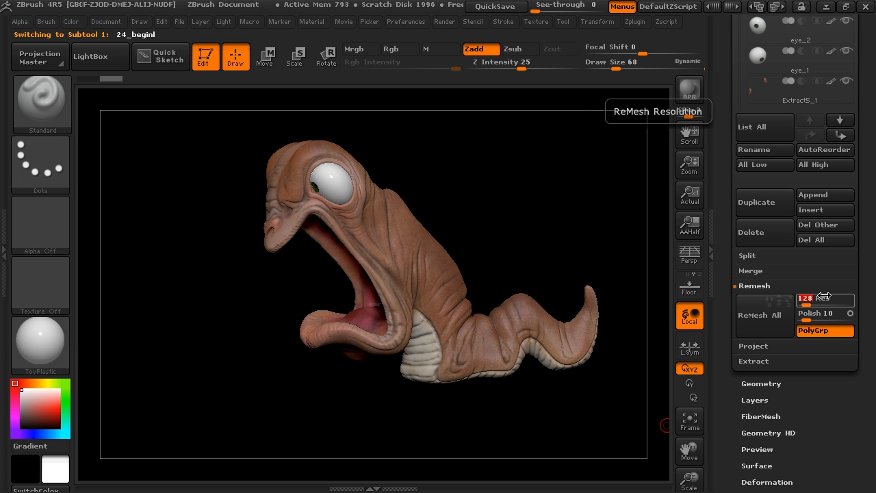
{"action": "type", "text": "128"}
{"action": "key", "text": "Return"}
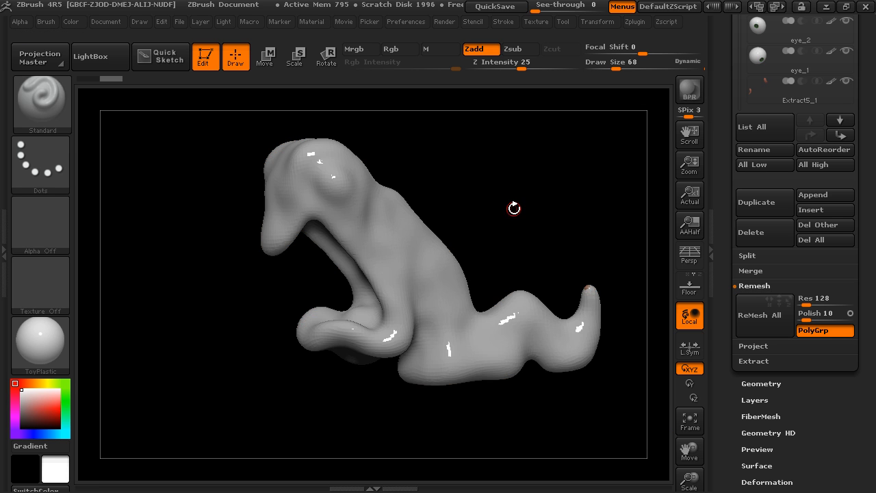
{"action": "left_click_drag", "start_coordinate": [564, 220], "coordinate": [613, 217]}
- Make the newly remeshed Skin_24_beginl the active subtool
{"action": "left_click_drag", "start_coordinate": [720, 192], "coordinate": [716, 251]}
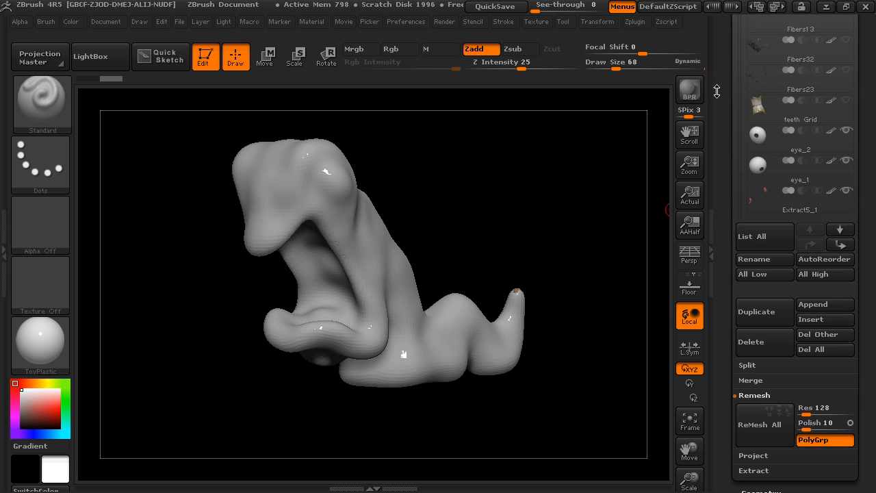
{"action": "left_click_drag", "start_coordinate": [725, 87], "coordinate": [726, 169]}
{"action": "scroll", "coordinate": [787, 260], "scroll_direction": "down", "scroll_amount": 10}
{"action": "left_click", "coordinate": [782, 259]}
{"action": "left_click", "coordinate": [782, 260]}
{"action": "left_click_drag", "start_coordinate": [497, 218], "coordinate": [588, 246], "text": "alt"}
{"action": "left_click_drag", "start_coordinate": [534, 236], "coordinate": [458, 230]}
{"action": "left_click_drag", "start_coordinate": [577, 180], "coordinate": [565, 203]}
- Subdivide the remeshed Skin_24_beginl mesh three times
{"action": "key", "text": "ctrl+d"}
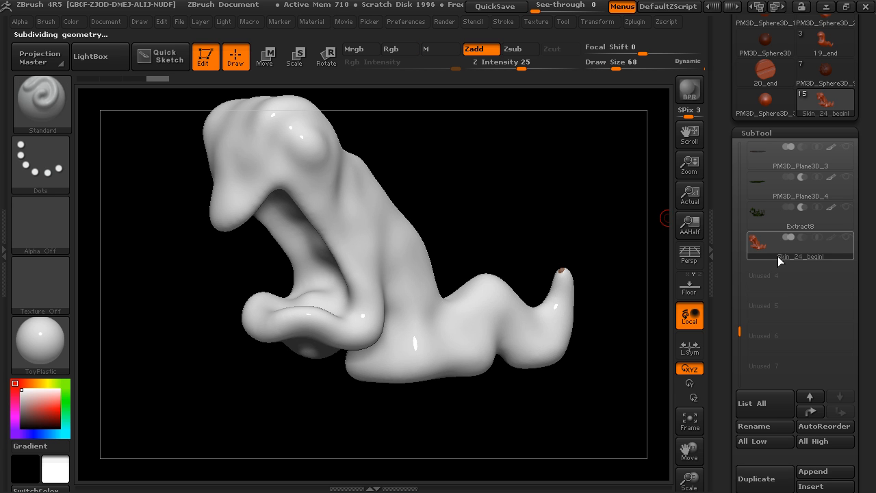
{"action": "mouse_move", "coordinate": [780, 258]}
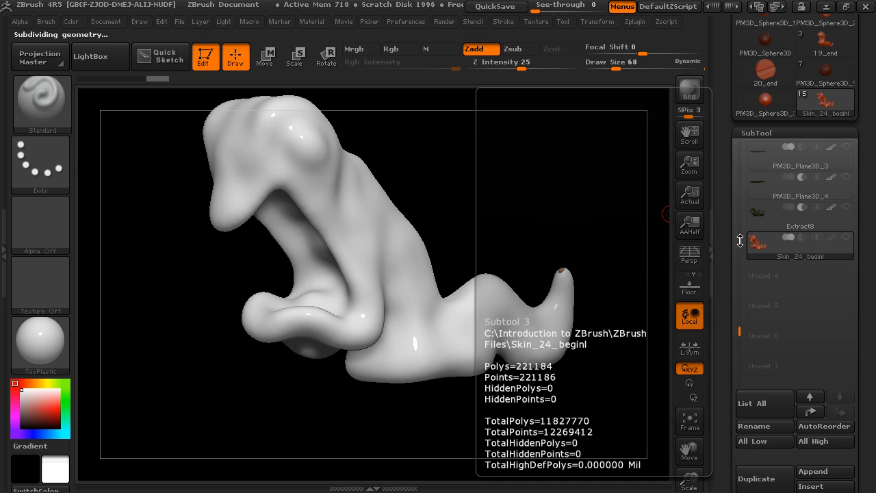
{"action": "key", "text": "ctrl+d"}
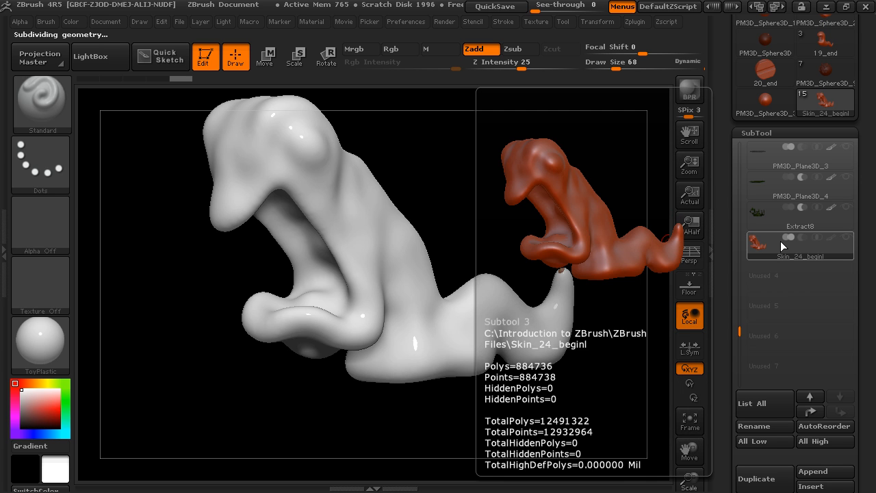
{"action": "key", "text": "ctrl"}
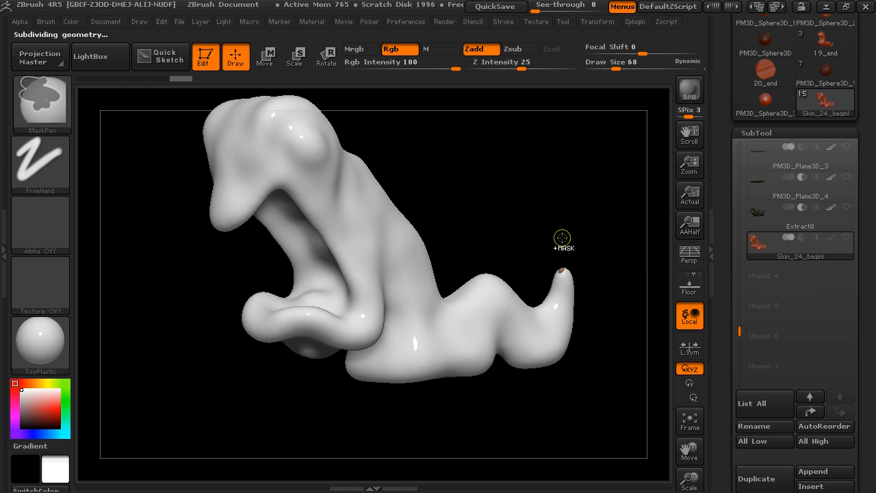
{"action": "key", "text": "ctrl+d"}
{"action": "mouse_move", "coordinate": [564, 226]}
{"action": "left_mouse_down"}
{"action": "mouse_move", "coordinate": [582, 226]}
{"action": "mouse_move", "coordinate": [571, 225]}
{"action": "mouse_move", "coordinate": [583, 217]}
{"action": "left_mouse_up"}
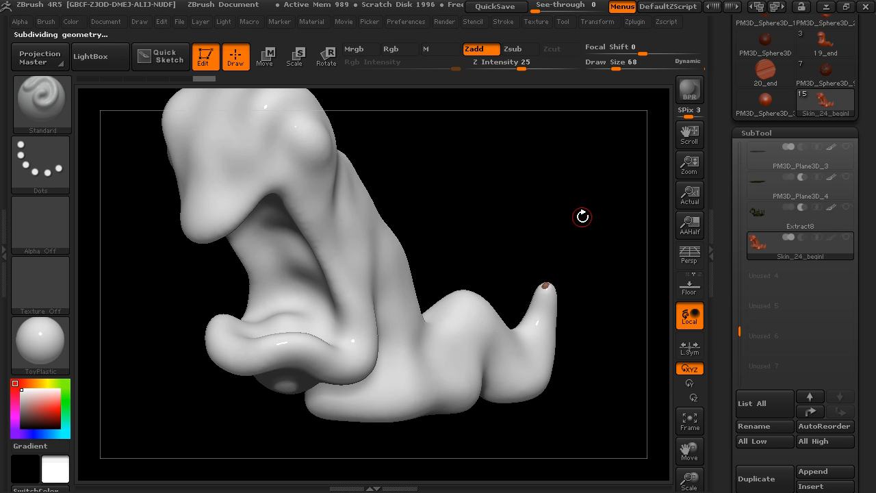
- Using the Move brush at draw size 118, reshape the remeshed tail tip so it covers the original's protruding tip
{"action": "left_click", "coordinate": [52, 118]}
{"action": "key", "text": "m"}
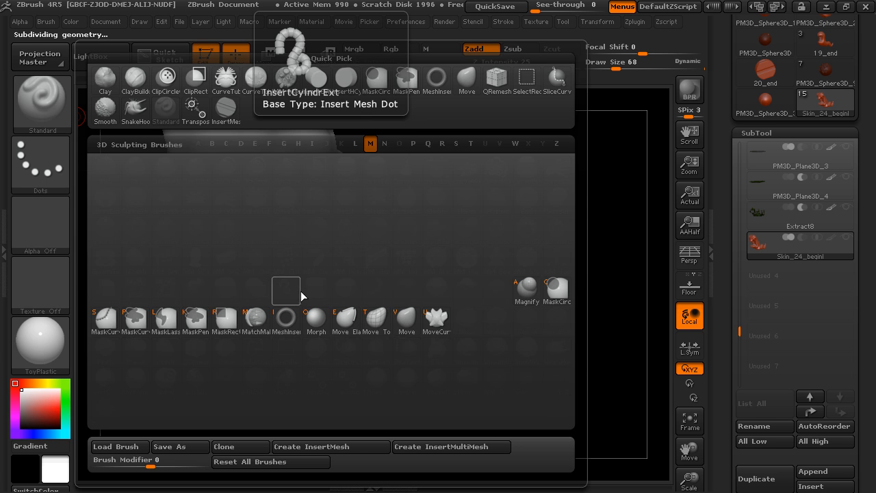
{"action": "key", "text": "v"}
{"action": "mouse_move", "coordinate": [601, 241]}
{"action": "left_mouse_down"}
{"action": "mouse_move", "coordinate": [613, 238]}
{"action": "mouse_move", "coordinate": [532, 112]}
{"action": "left_mouse_up"}
{"action": "left_click_drag", "start_coordinate": [619, 70], "coordinate": [625, 72]}
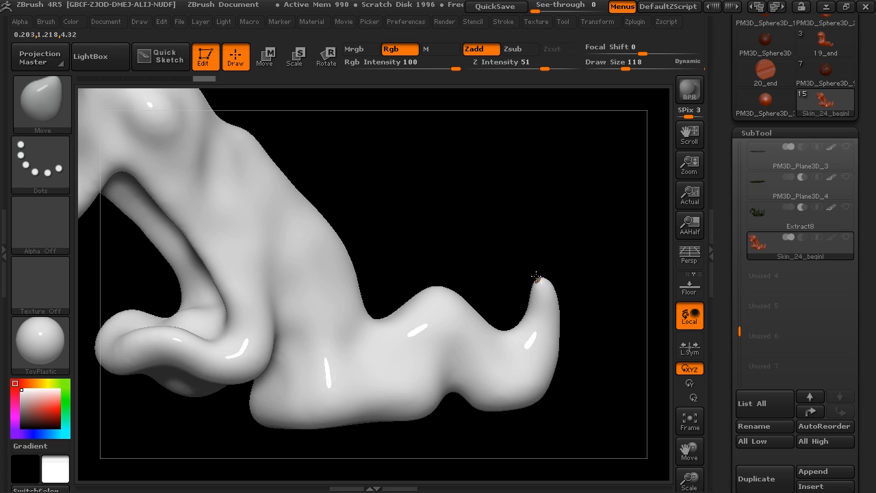
{"action": "mouse_move", "coordinate": [533, 273]}
{"action": "left_mouse_down"}
{"action": "mouse_move", "coordinate": [472, 226]}
{"action": "mouse_move", "coordinate": [411, 211]}
{"action": "mouse_move", "coordinate": [413, 222]}
{"action": "left_mouse_up"}
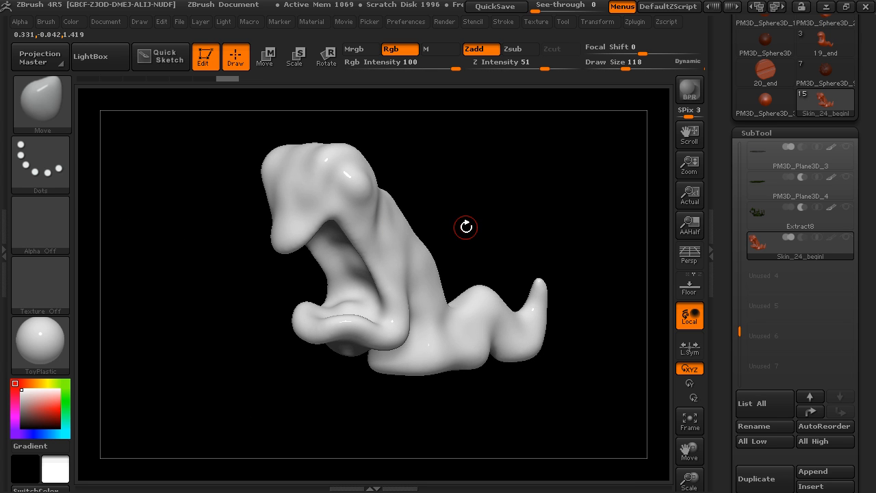
{"action": "left_click_drag", "start_coordinate": [511, 131], "coordinate": [547, 175]}
{"action": "mouse_move", "coordinate": [612, 244]}
{"action": "left_mouse_down"}
{"action": "mouse_move", "coordinate": [567, 226]}
{"action": "mouse_move", "coordinate": [579, 226]}
{"action": "mouse_move", "coordinate": [512, 226]}
{"action": "mouse_move", "coordinate": [522, 215]}
{"action": "mouse_move", "coordinate": [465, 248]}
{"action": "left_mouse_up"}
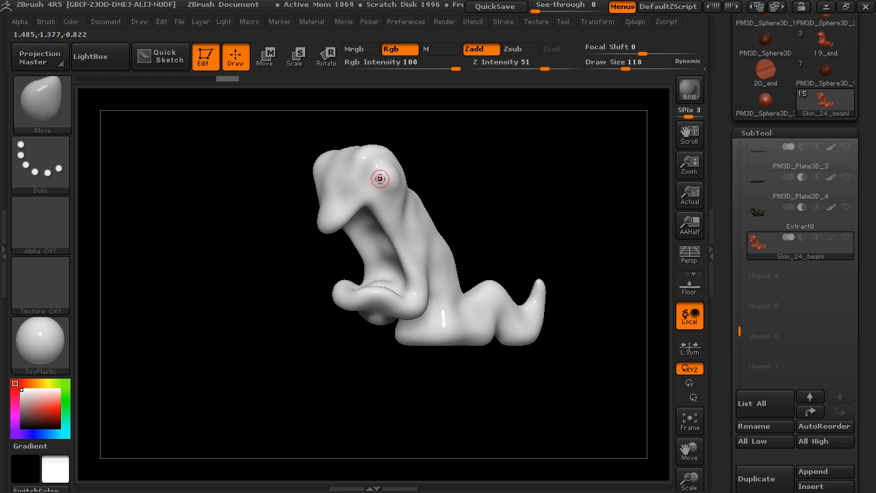
- Try projecting the detail and polypaint of all visible subtools onto the remeshed Skin_24_beginl with ProjectAll
{"action": "left_click_drag", "start_coordinate": [720, 302], "coordinate": [716, 173]}
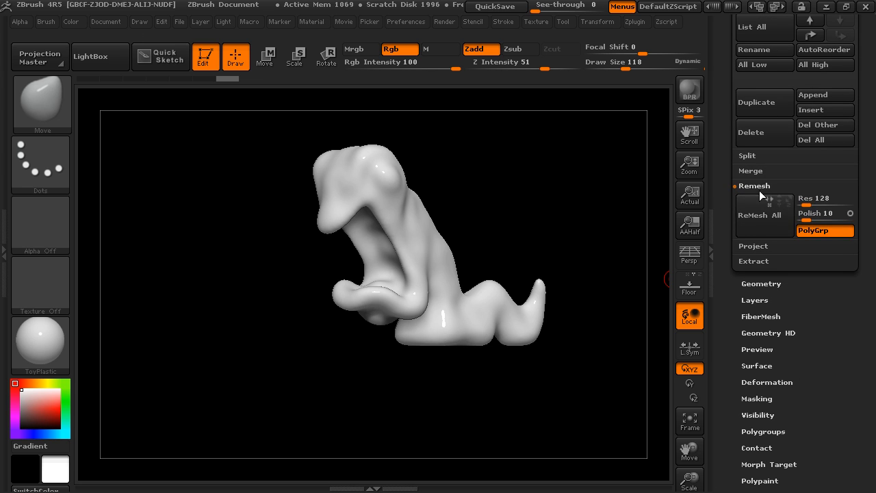
{"action": "left_click", "coordinate": [762, 189]}
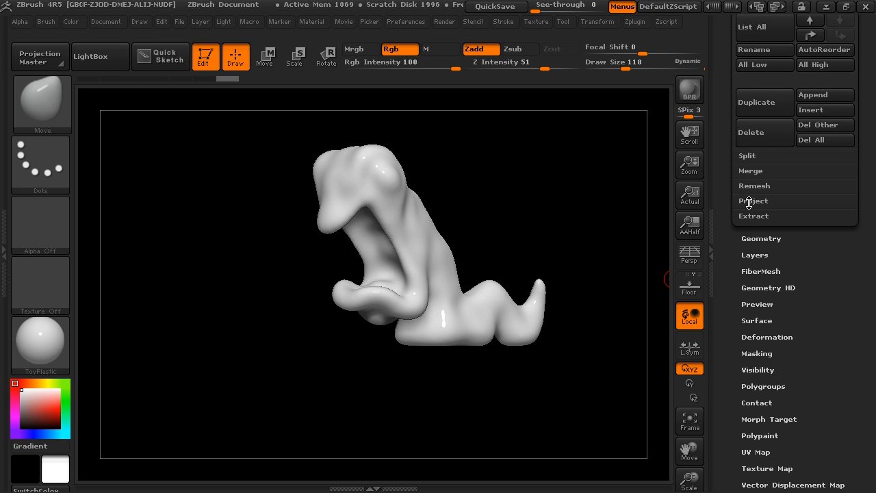
{"action": "left_click", "coordinate": [753, 201]}
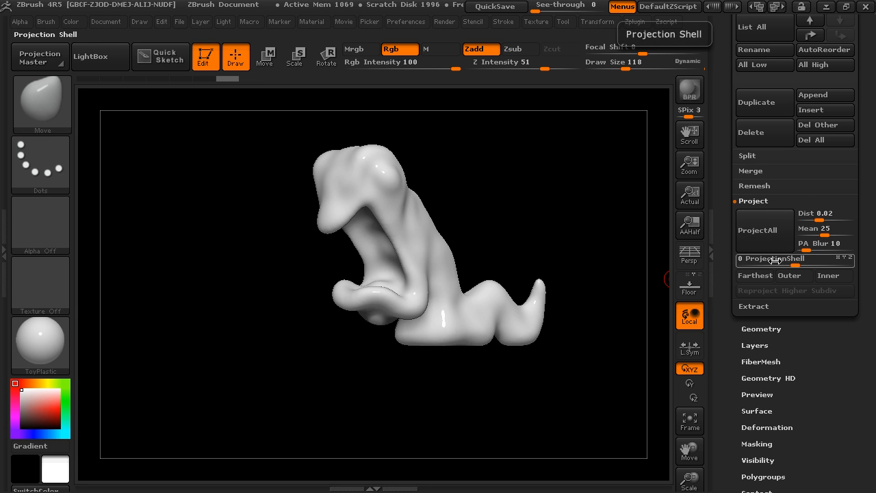
{"action": "left_click", "coordinate": [764, 232]}
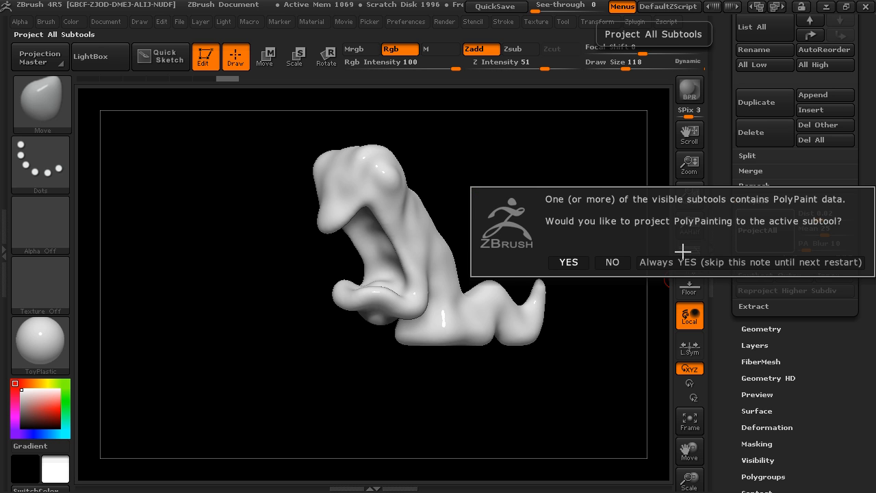
{"action": "left_click", "coordinate": [571, 260]}
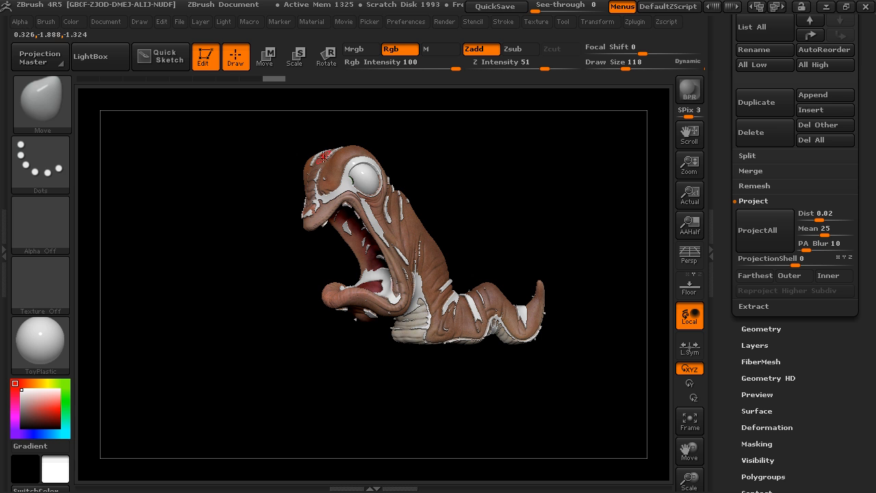
{"action": "left_click_drag", "start_coordinate": [274, 82], "coordinate": [232, 79]}
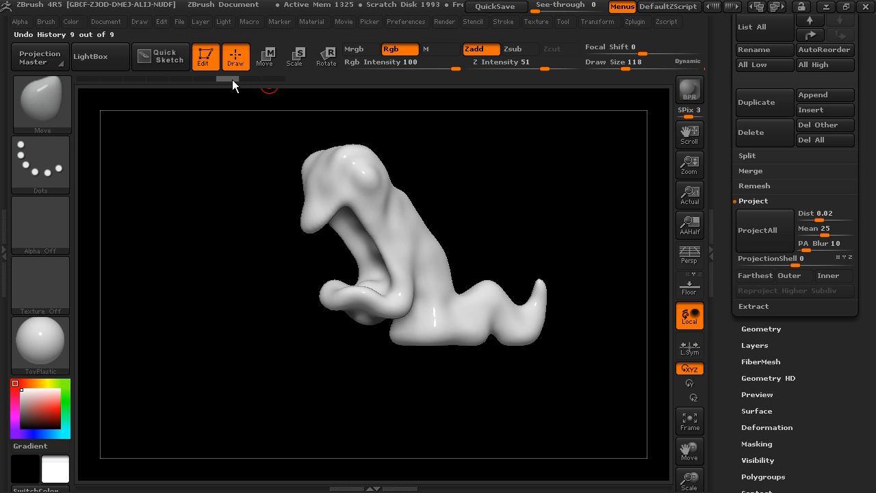
- Set the projection distance to 0.2 and run ProjectAll on Skin_24_beginl, always accepting the polypaint projection until the next restart
{"action": "left_click", "coordinate": [835, 214]}
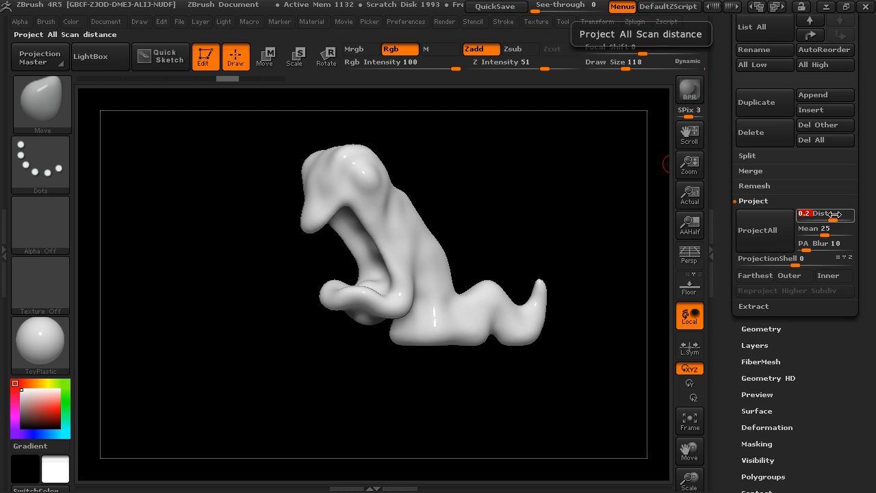
{"action": "left_click", "coordinate": [749, 233]}
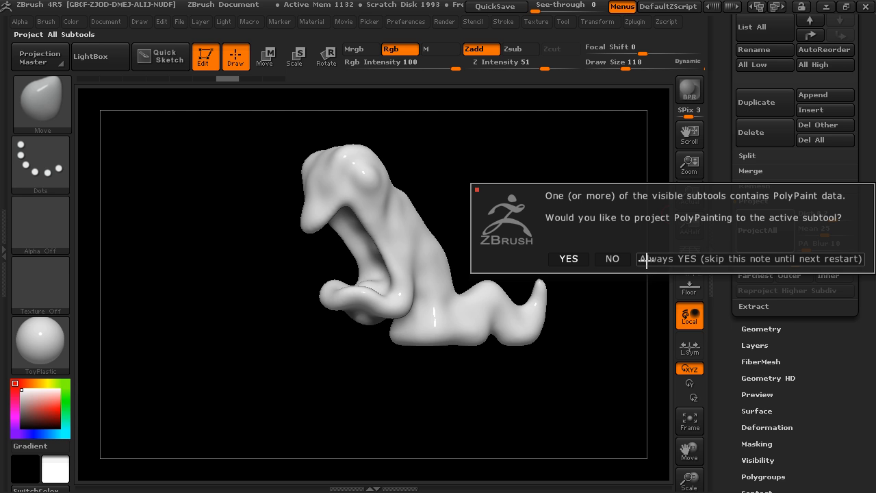
{"action": "left_click", "coordinate": [710, 259]}
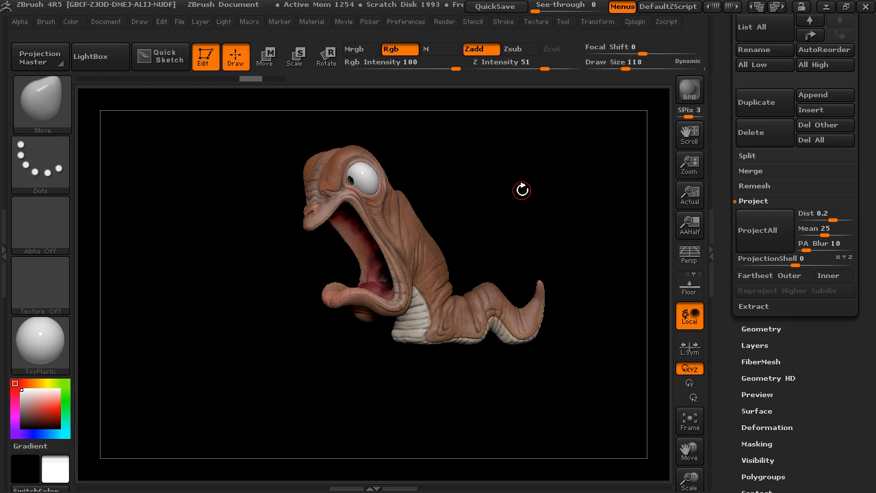
- Isolate the projected Skin_24_beginl mesh with Solo mode
{"action": "left_click_drag", "start_coordinate": [475, 247], "coordinate": [585, 221]}
{"action": "left_click_drag", "start_coordinate": [537, 195], "coordinate": [544, 288], "text": "alt"}
{"action": "left_click_drag", "start_coordinate": [535, 262], "coordinate": [546, 216]}
{"action": "left_click", "coordinate": [597, 22]}
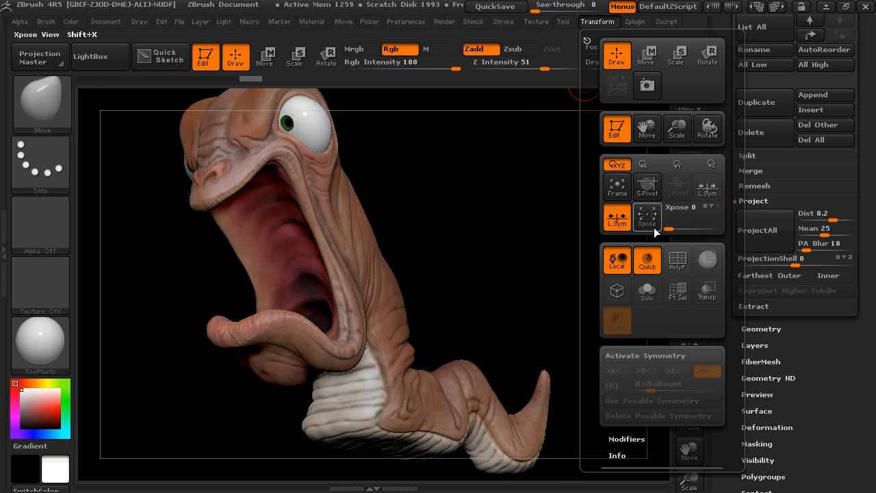
{"action": "left_click", "coordinate": [648, 297]}
- Check the polygon count of Skin_24_beginl and examine its projected wrinkles, mouth and eyes from several angles
{"action": "left_click_drag", "start_coordinate": [716, 158], "coordinate": [711, 287]}
{"action": "mouse_move", "coordinate": [775, 213]}
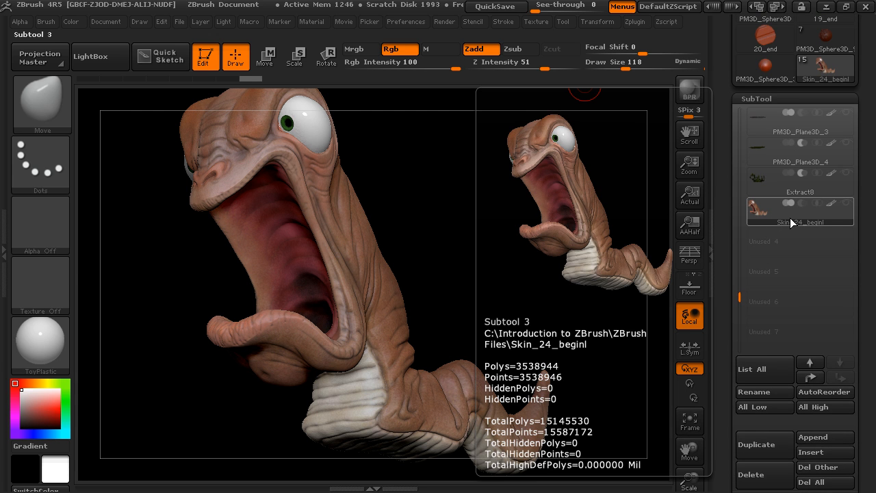
{"action": "left_click_drag", "start_coordinate": [554, 256], "coordinate": [511, 201]}
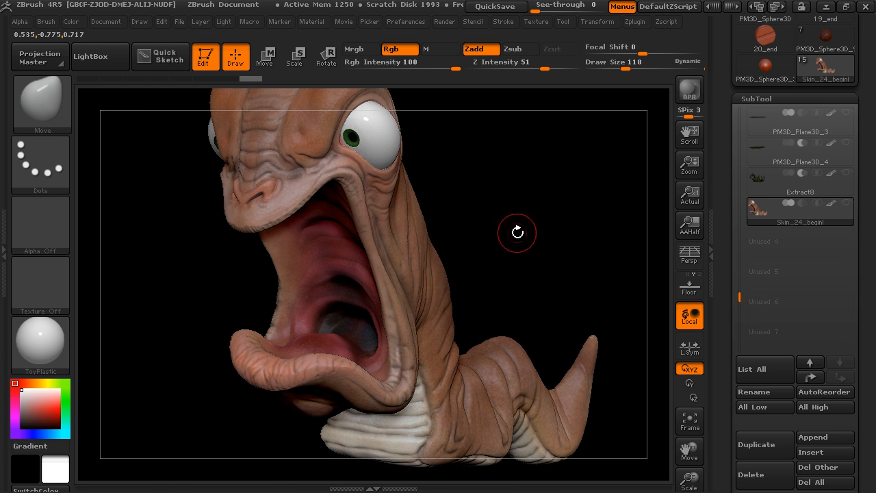
{"action": "left_click_drag", "start_coordinate": [461, 242], "coordinate": [600, 213]}
{"action": "left_click_drag", "start_coordinate": [493, 222], "coordinate": [605, 223], "text": "alt"}
{"action": "mouse_move", "coordinate": [493, 243]}
{"action": "left_mouse_down"}
{"action": "mouse_move", "coordinate": [456, 276]}
{"action": "mouse_move", "coordinate": [550, 278]}
{"action": "mouse_move", "coordinate": [438, 267]}
{"action": "mouse_move", "coordinate": [505, 239]}
{"action": "left_mouse_up"}
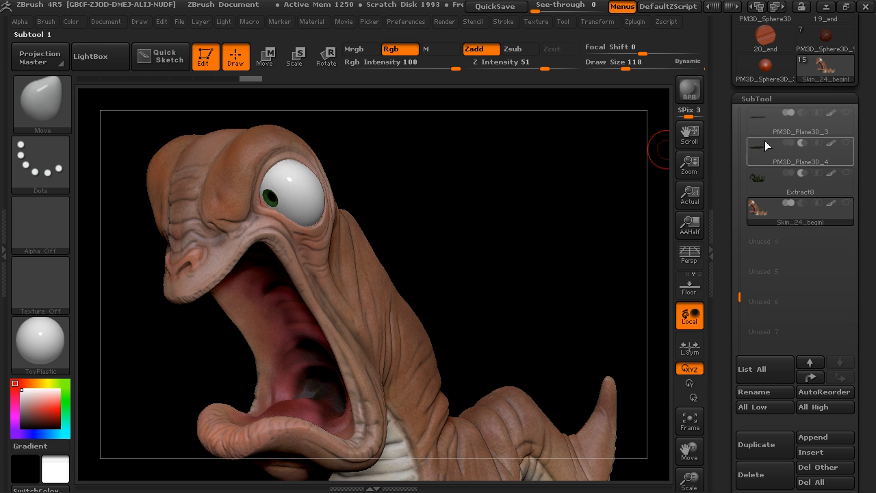
{"action": "left_click_drag", "start_coordinate": [573, 267], "coordinate": [611, 235]}
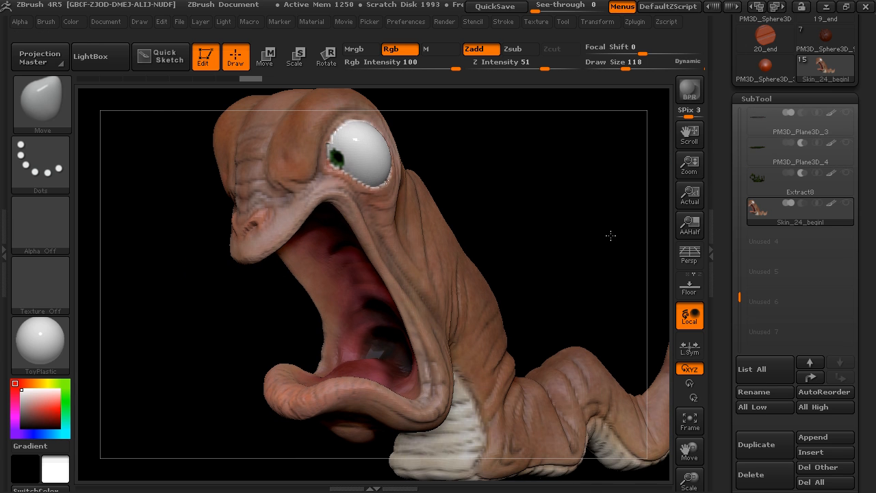
- Lower Skin_24_beginl to subdivision level 1
{"action": "left_click_drag", "start_coordinate": [725, 280], "coordinate": [734, 160]}
{"action": "left_click_drag", "start_coordinate": [729, 288], "coordinate": [725, 249]}
{"action": "left_click", "coordinate": [751, 294]}
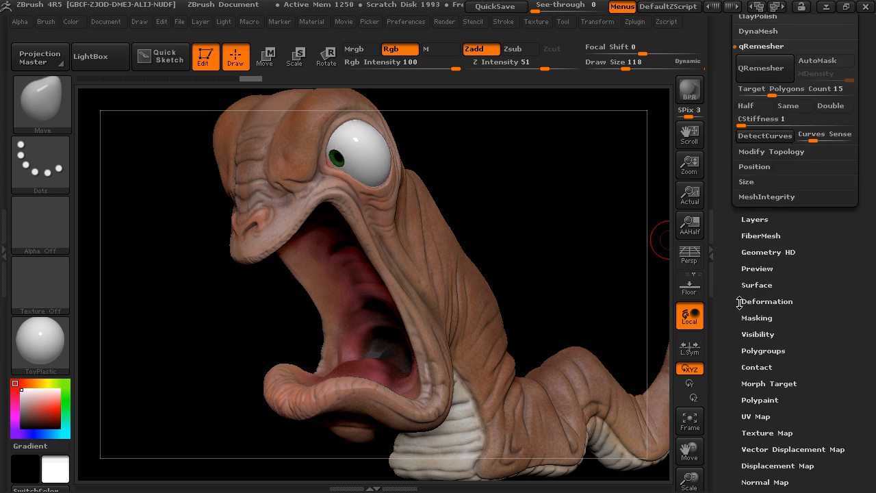
{"action": "left_click_drag", "start_coordinate": [725, 211], "coordinate": [724, 284]}
{"action": "left_click_drag", "start_coordinate": [784, 244], "coordinate": [745, 246]}
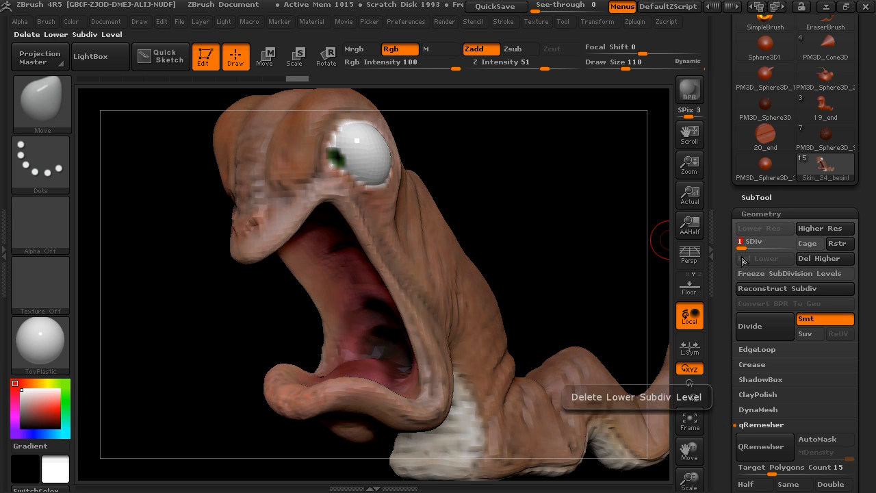
- Turn on the polyframe display and examine the base topology around the head, mouth and body
{"action": "left_click_drag", "start_coordinate": [549, 225], "coordinate": [596, 234]}
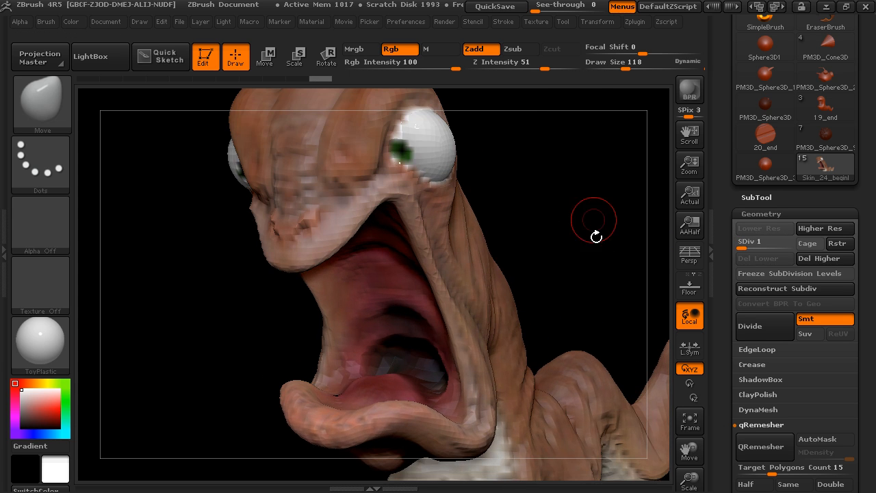
{"action": "left_click", "coordinate": [595, 22]}
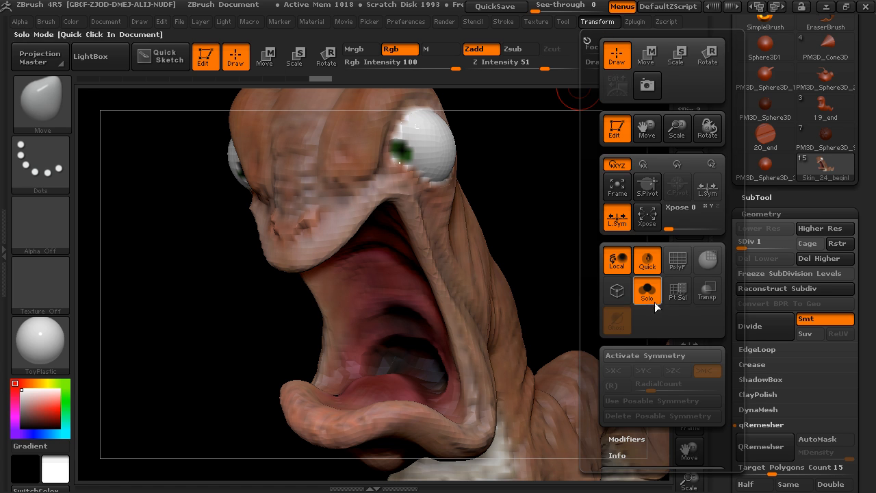
{"action": "left_click", "coordinate": [678, 259]}
{"action": "left_click_drag", "start_coordinate": [558, 235], "coordinate": [508, 264]}
{"action": "left_click_drag", "start_coordinate": [606, 304], "coordinate": [475, 346]}
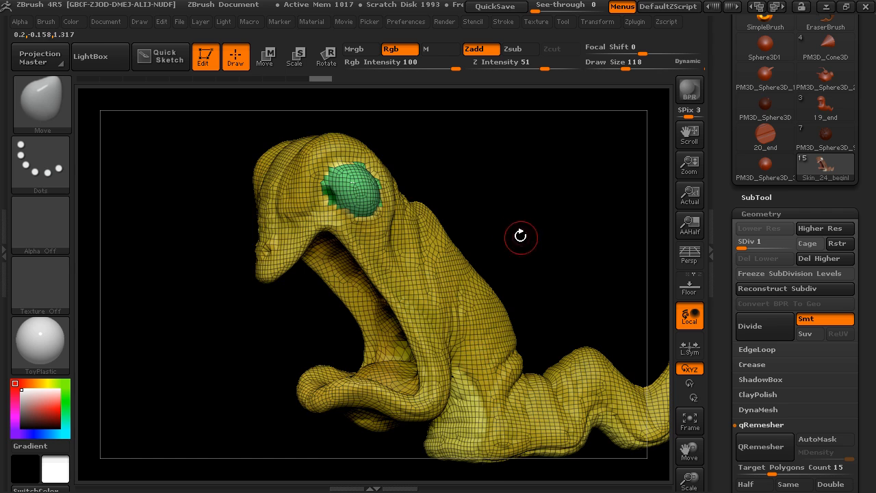
{"action": "left_click_drag", "start_coordinate": [521, 237], "coordinate": [425, 277]}
{"action": "left_click_drag", "start_coordinate": [587, 242], "coordinate": [617, 249]}
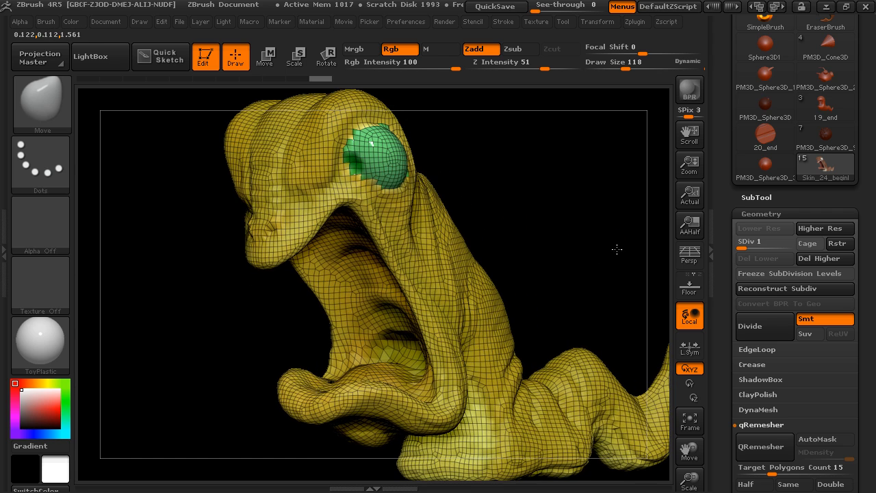
- Try to reconstruct a lower subdivision level for the remeshed worm
{"action": "left_click", "coordinate": [773, 288]}
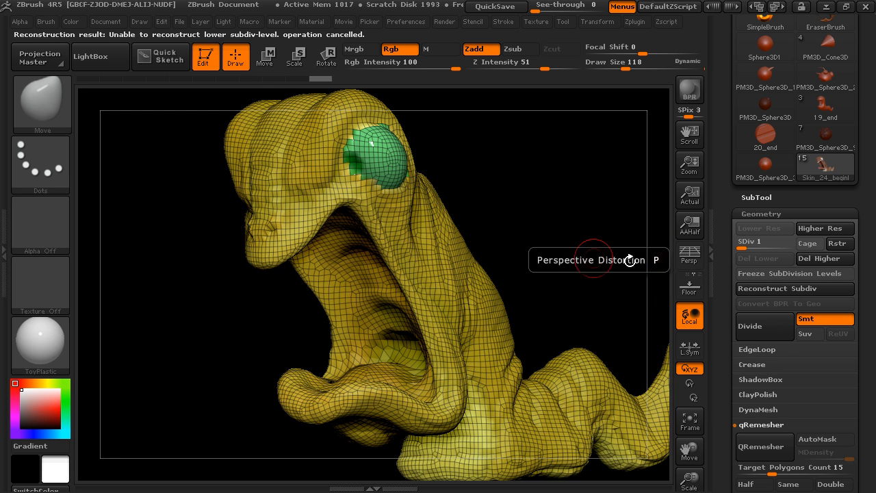
{"action": "left_click_drag", "start_coordinate": [593, 254], "coordinate": [622, 257]}
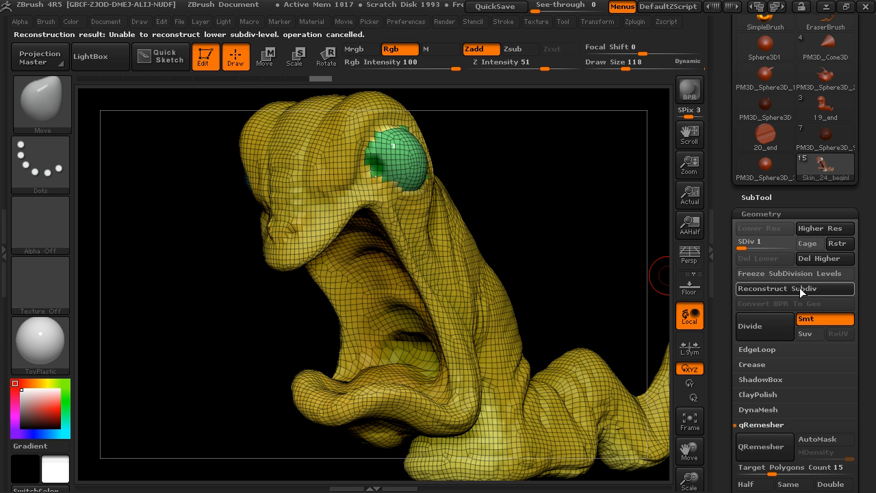
- Return Skin_24_beginl to subdivision level 5 and turn off its polyframe display
{"action": "left_click_drag", "start_coordinate": [568, 235], "coordinate": [558, 244]}
{"action": "left_click_drag", "start_coordinate": [749, 249], "coordinate": [797, 250]}
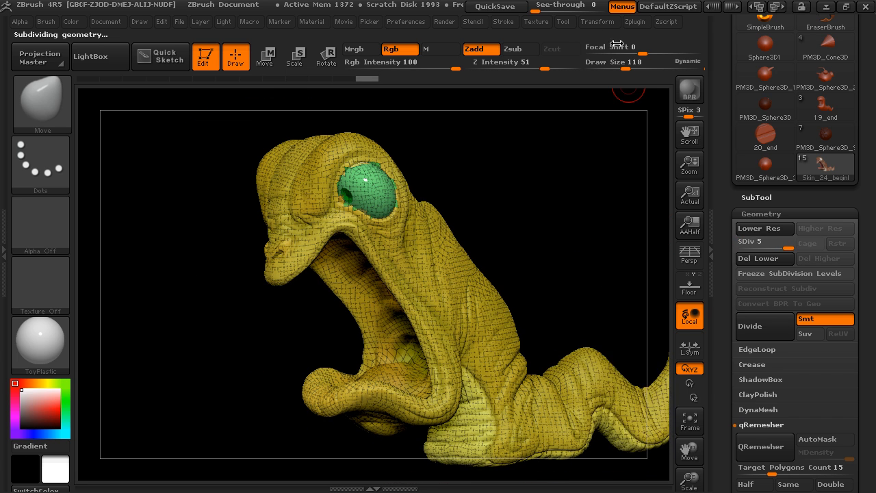
{"action": "left_click", "coordinate": [604, 24]}
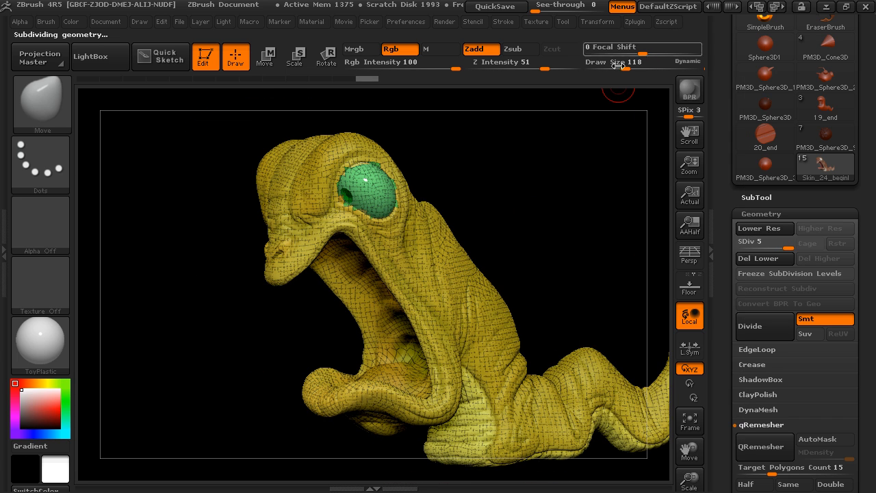
{"action": "left_click", "coordinate": [614, 22]}
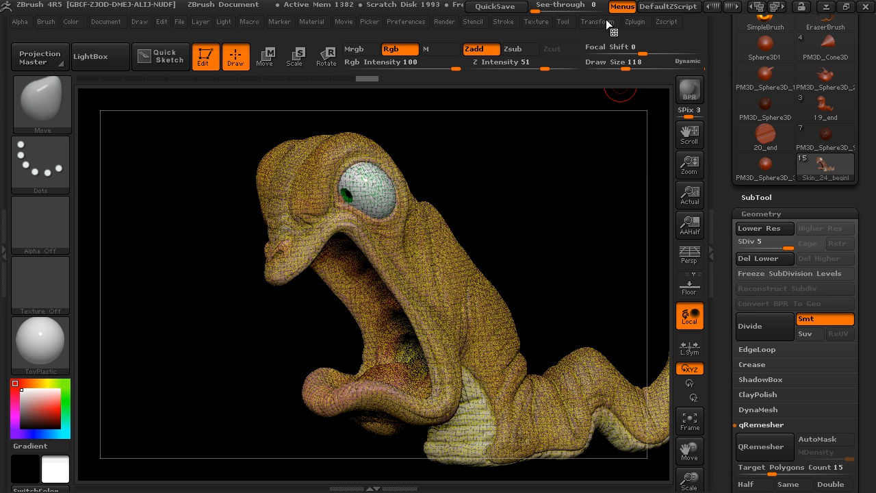
{"action": "left_click", "coordinate": [606, 19]}
{"action": "left_click", "coordinate": [685, 280]}
{"action": "left_click_drag", "start_coordinate": [573, 232], "coordinate": [611, 263]}
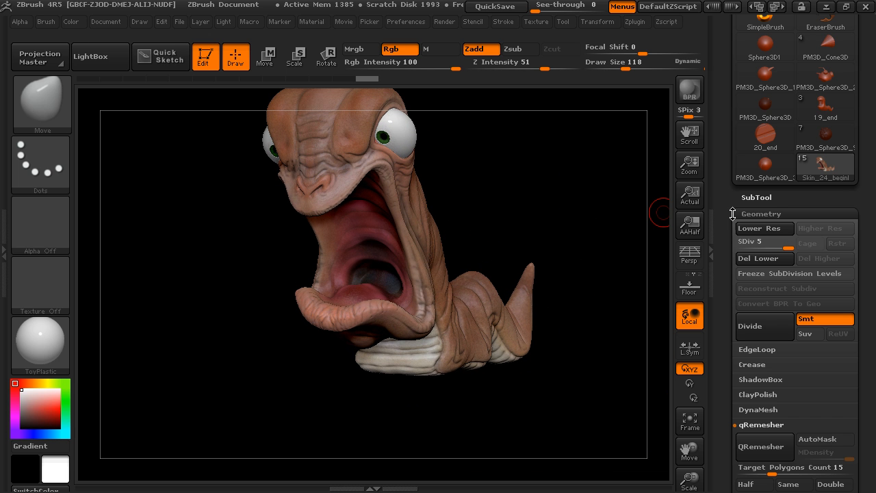
- Find the original 24_beginl at the start of the subtool list and check its polygon count
{"action": "left_click", "coordinate": [755, 199]}
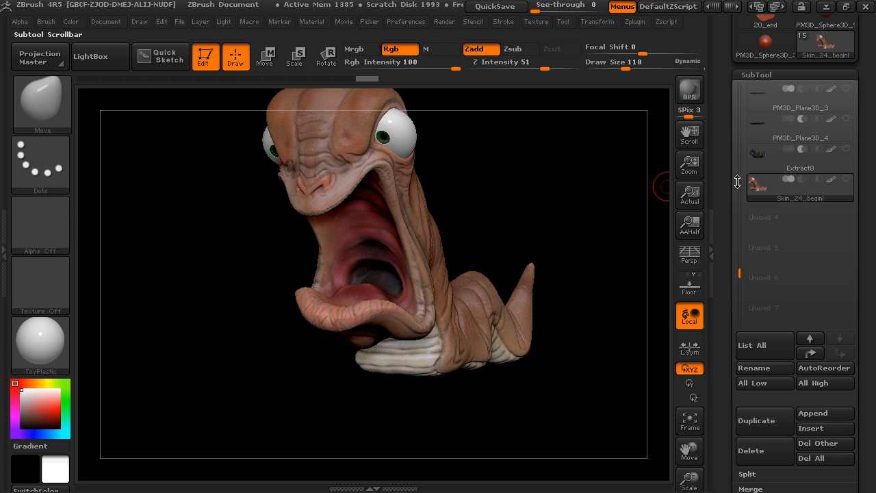
{"action": "left_click_drag", "start_coordinate": [731, 160], "coordinate": [732, 242]}
{"action": "left_click_drag", "start_coordinate": [739, 352], "coordinate": [740, 256]}
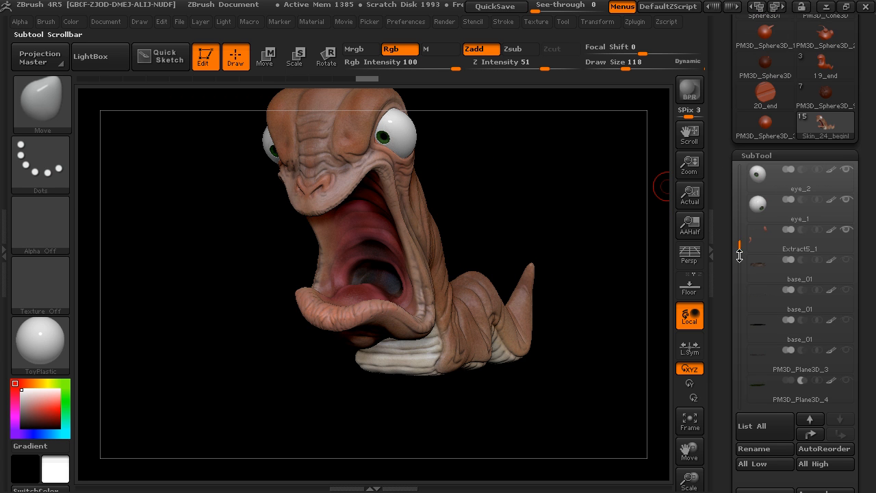
{"action": "left_click_drag", "start_coordinate": [552, 219], "coordinate": [479, 254]}
{"action": "left_click_drag", "start_coordinate": [739, 244], "coordinate": [743, 169]}
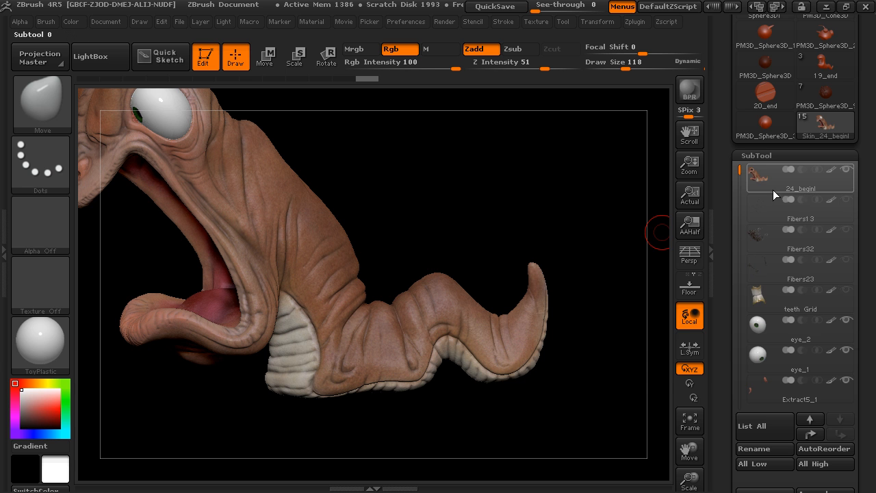
{"action": "mouse_move", "coordinate": [782, 185]}
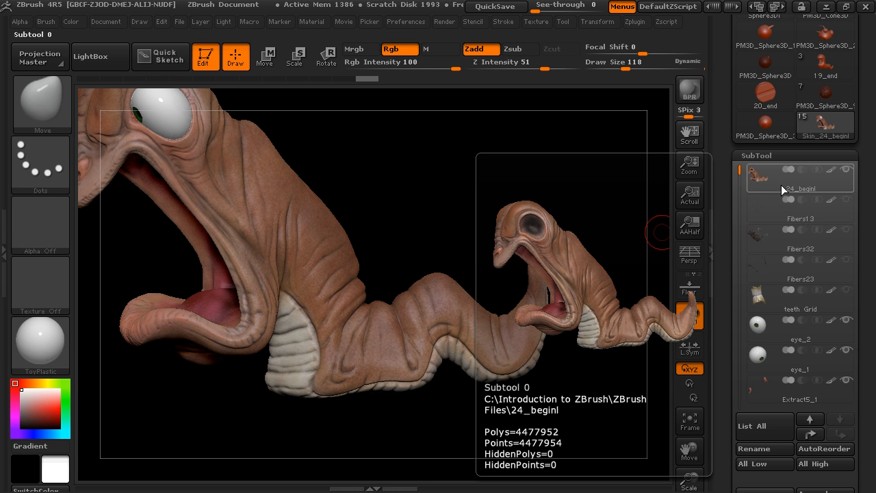
- Examine the projected detail and polypaint on the worm's head, body and tail from several angles
{"action": "left_click_drag", "start_coordinate": [479, 227], "coordinate": [571, 214], "text": "alt"}
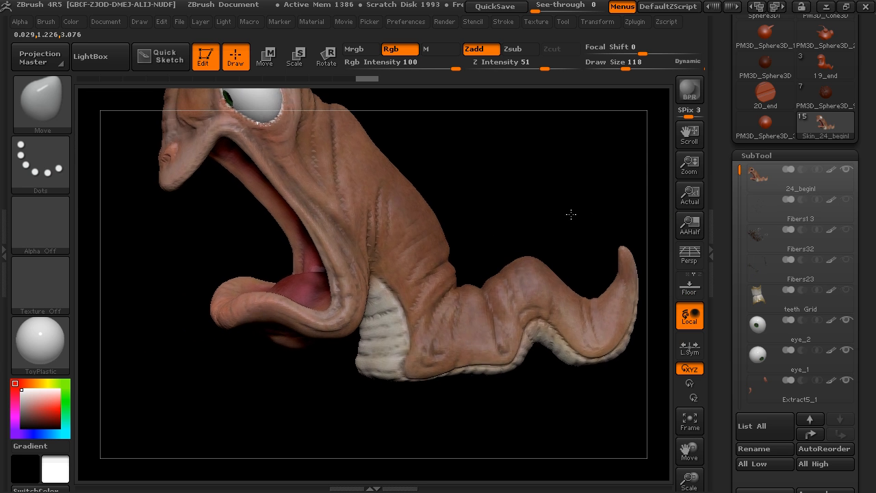
{"action": "left_click_drag", "start_coordinate": [509, 211], "coordinate": [530, 230]}
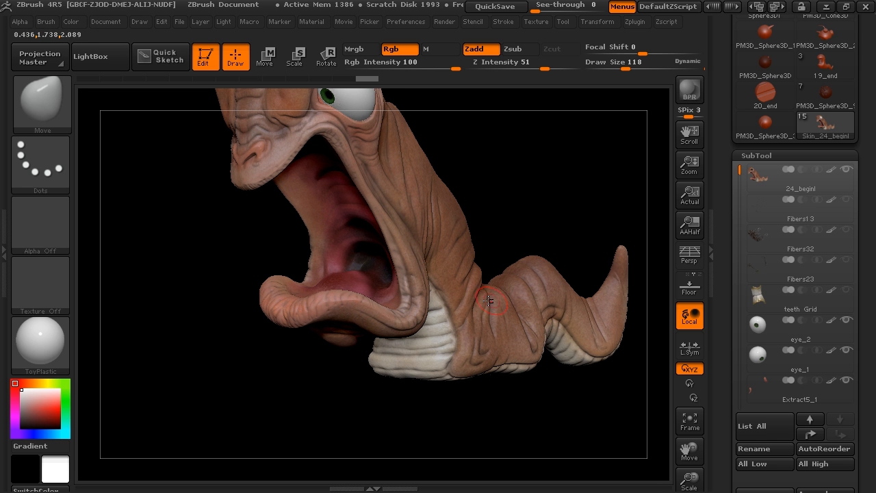
{"action": "left_click_drag", "start_coordinate": [524, 178], "coordinate": [461, 287]}
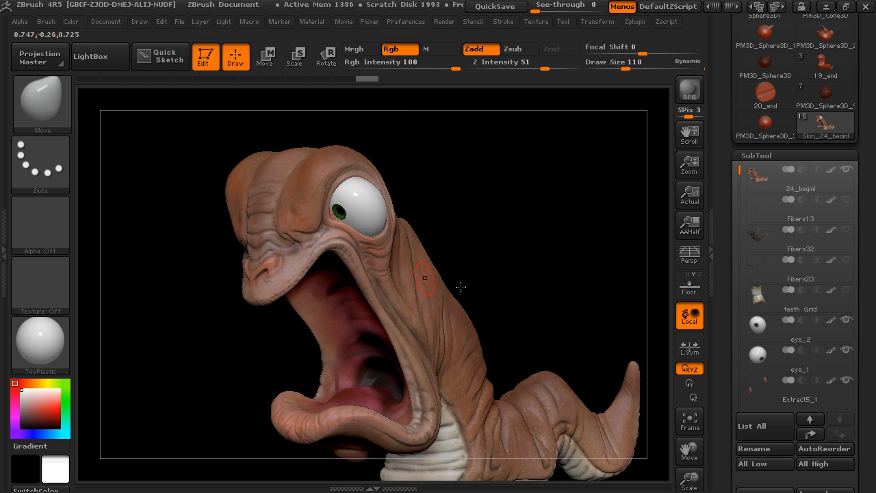
{"action": "left_click_drag", "start_coordinate": [482, 240], "coordinate": [482, 187]}
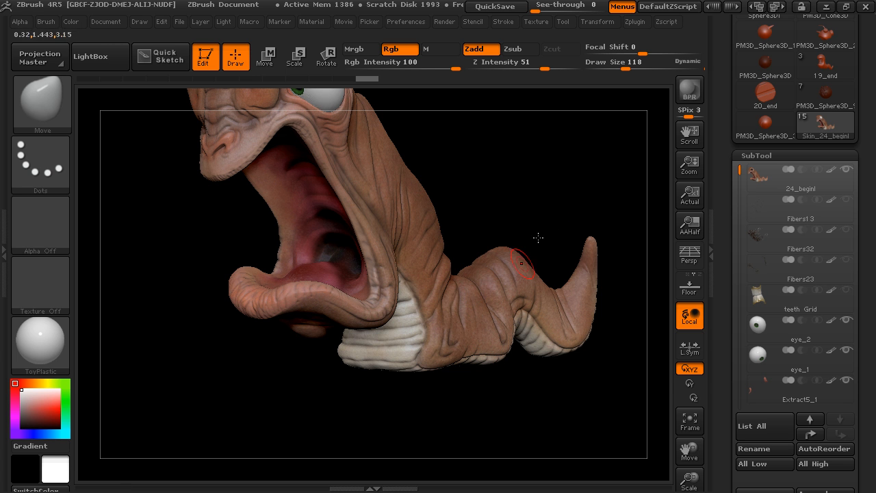
{"action": "left_click_drag", "start_coordinate": [515, 419], "coordinate": [430, 378], "text": "alt"}
{"action": "left_click_drag", "start_coordinate": [479, 216], "coordinate": [550, 221]}
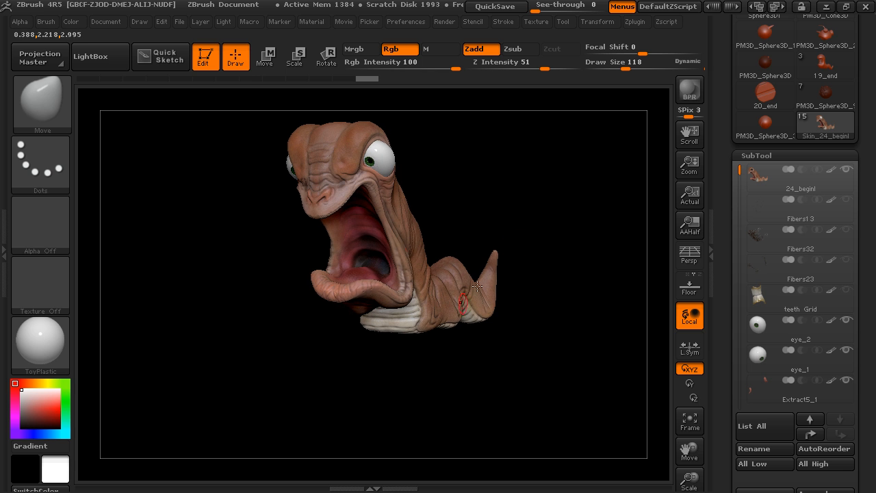
{"action": "left_click_drag", "start_coordinate": [568, 260], "coordinate": [689, 272], "text": "alt"}
- Open the geometry settings of Skin_24_beginl to view its subdivision and qRemesher options
{"action": "left_click_drag", "start_coordinate": [720, 307], "coordinate": [735, 159]}
{"action": "left_click", "coordinate": [754, 189]}
{"action": "left_click_drag", "start_coordinate": [733, 195], "coordinate": [731, 241]}
{"action": "left_click_drag", "start_coordinate": [721, 139], "coordinate": [722, 235]}
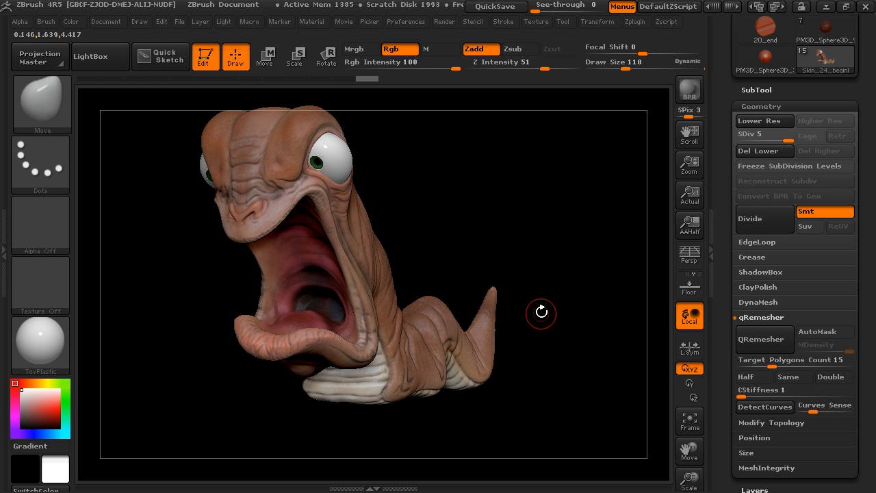
{"action": "mouse_move", "coordinate": [551, 288]}
{"action": "left_mouse_down"}
{"action": "mouse_move", "coordinate": [546, 303]}
{"action": "mouse_move", "coordinate": [558, 315]}
{"action": "mouse_move", "coordinate": [525, 299]}
{"action": "mouse_move", "coordinate": [557, 258]}
{"action": "mouse_move", "coordinate": [461, 269]}
{"action": "left_mouse_up"}
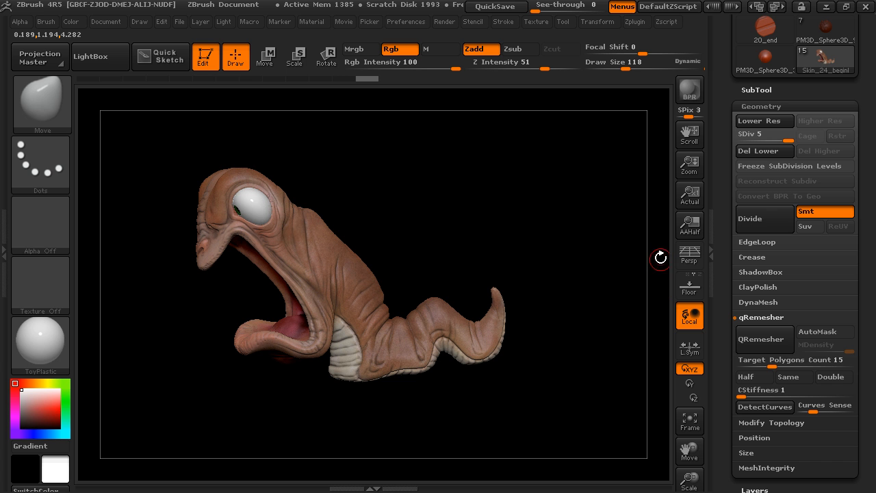
{"action": "left_click_drag", "start_coordinate": [513, 231], "coordinate": [591, 265]}
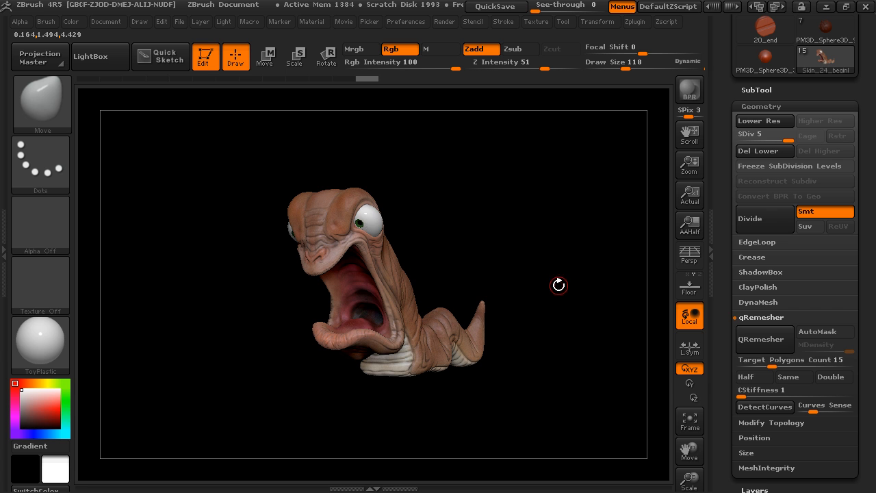
{"action": "left_click_drag", "start_coordinate": [575, 280], "coordinate": [589, 276]}
{"action": "left_click_drag", "start_coordinate": [559, 304], "coordinate": [417, 267]}
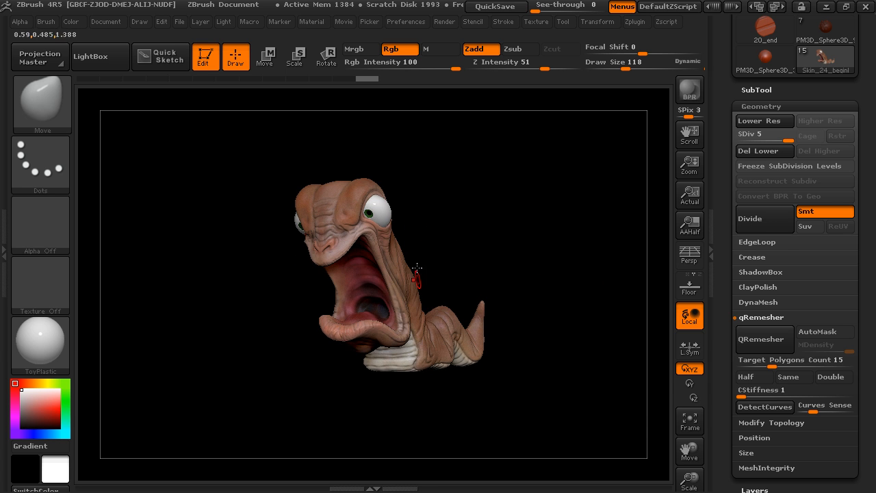
{"action": "left_click_drag", "start_coordinate": [545, 365], "coordinate": [538, 365]}
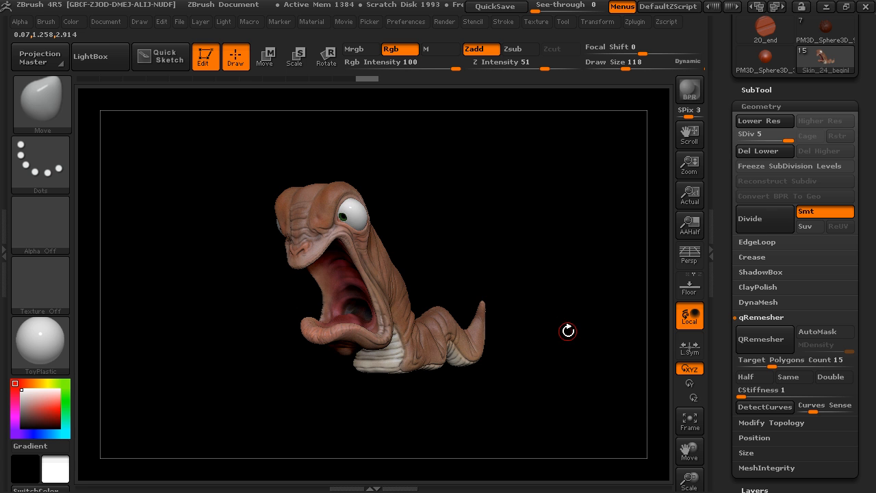
{"action": "mouse_move", "coordinate": [567, 311]}
{"action": "left_mouse_down"}
{"action": "mouse_move", "coordinate": [573, 299]}
{"action": "mouse_move", "coordinate": [585, 311]}
{"action": "mouse_move", "coordinate": [573, 294]}
{"action": "mouse_move", "coordinate": [577, 319]}
{"action": "left_mouse_up"}
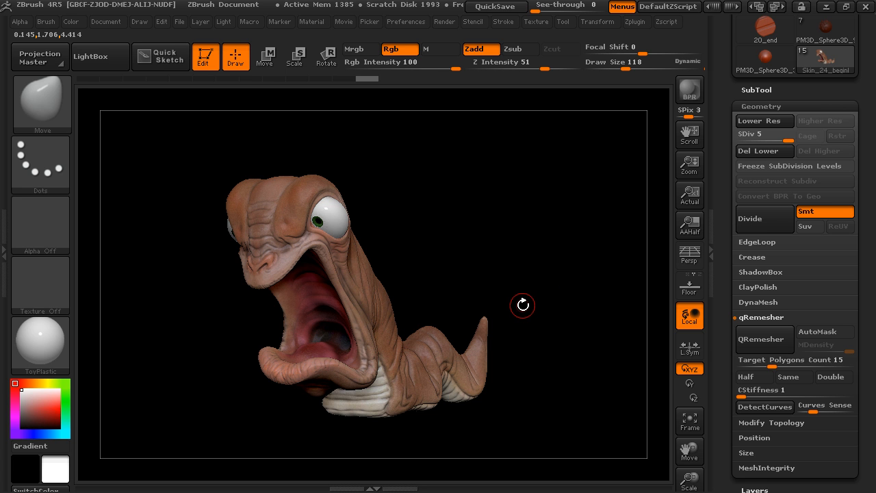
{"action": "left_click_drag", "start_coordinate": [555, 275], "coordinate": [548, 296]}
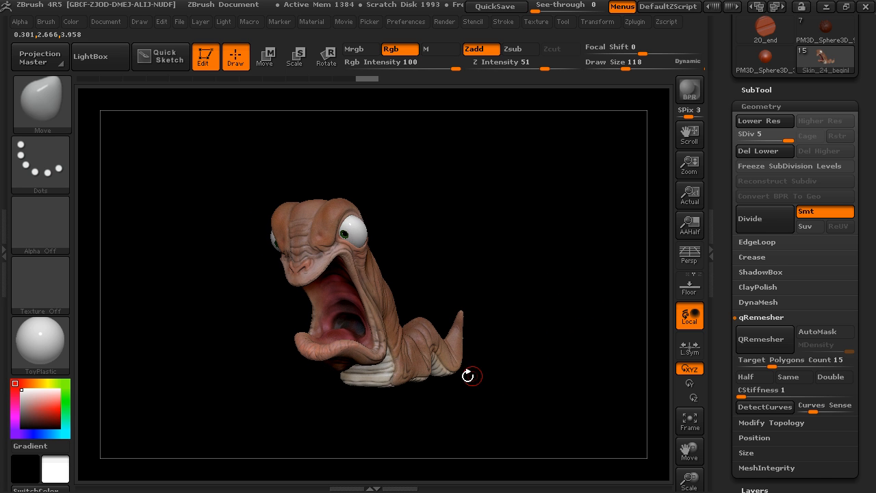